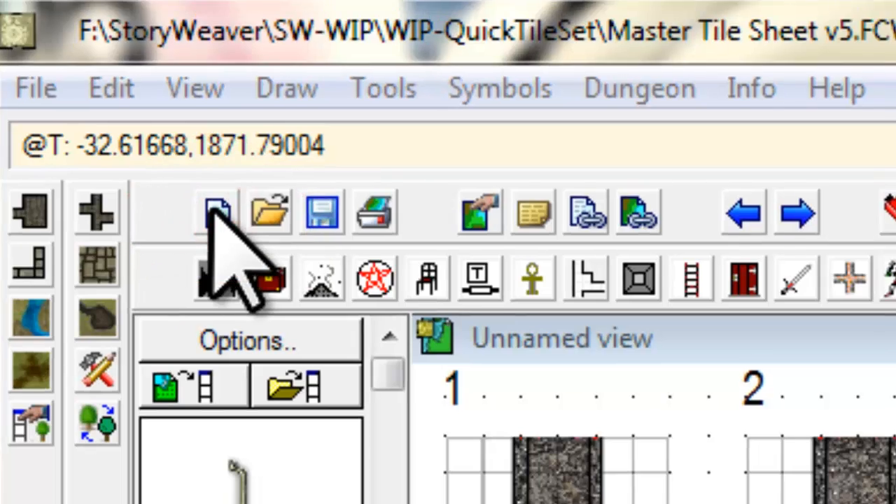
Start a new Dungeons map with self-decided settings in the DD3 dungeon style, discarding changes to the open tile sheet.
{"action": "left_click", "coordinate": [213, 208]}
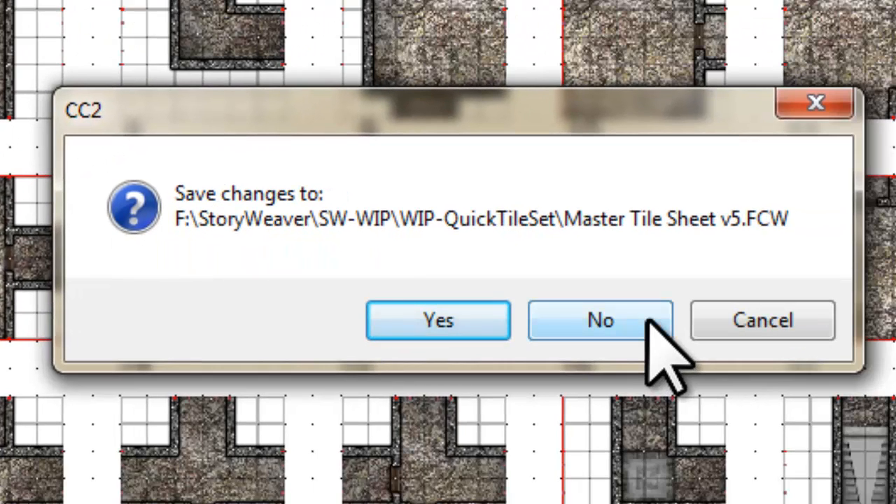
{"action": "left_click", "coordinate": [641, 319]}
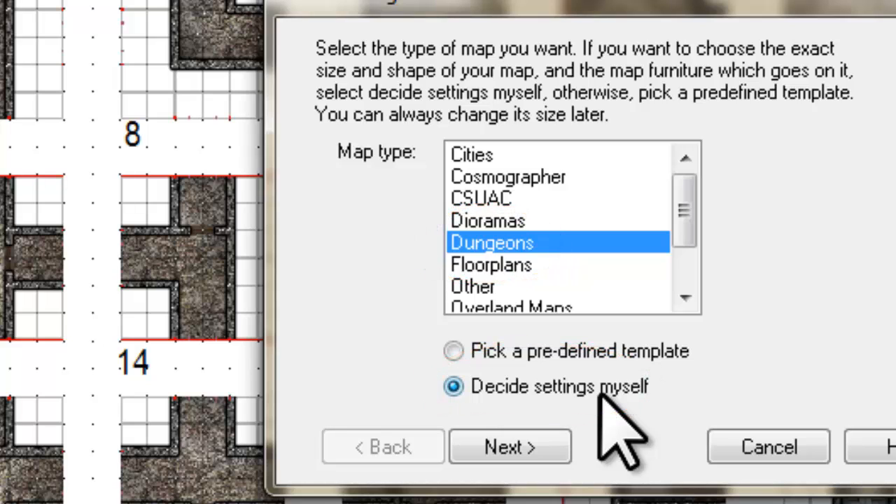
{"action": "left_click", "coordinate": [514, 448]}
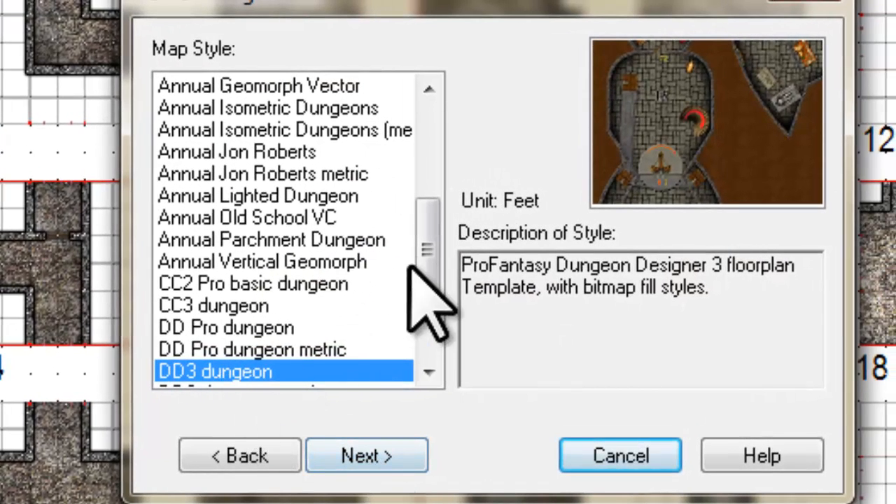
{"action": "mouse_move", "coordinate": [426, 250]}
{"action": "left_mouse_down"}
{"action": "mouse_move", "coordinate": [434, 267]}
{"action": "mouse_move", "coordinate": [320, 329]}
{"action": "left_mouse_up"}
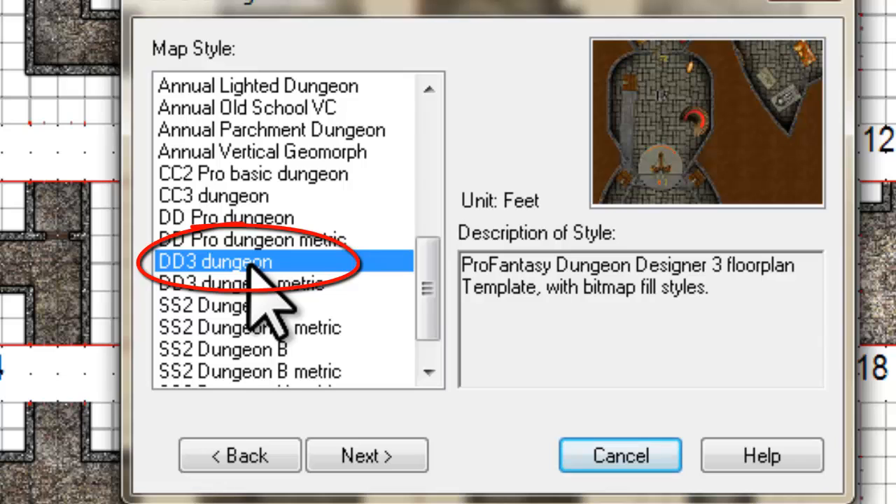
{"action": "left_click_drag", "start_coordinate": [424, 276], "coordinate": [455, 296]}
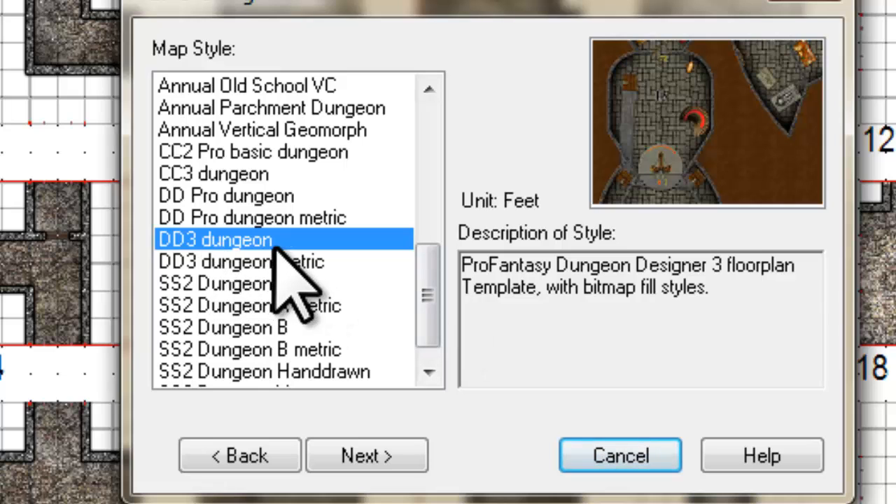
{"action": "left_click", "coordinate": [336, 456]}
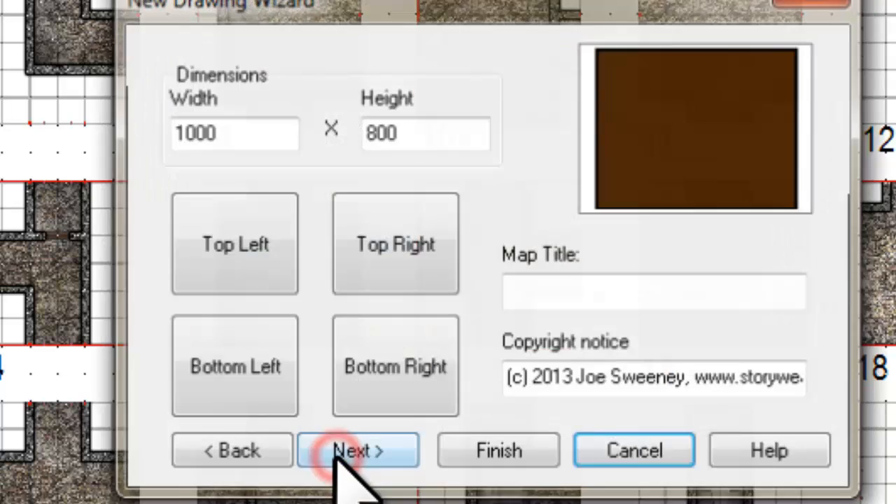
Set the new map's dimensions to 55 wide by 40 high.
{"action": "left_click", "coordinate": [234, 126]}
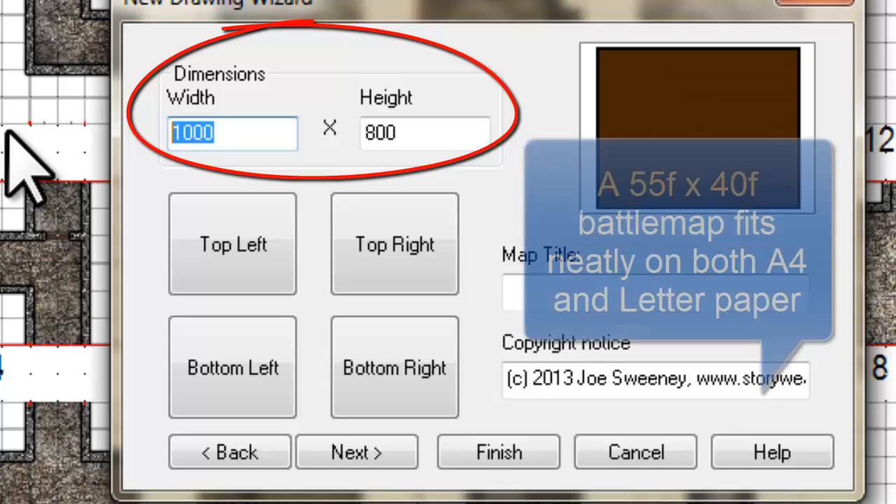
{"action": "type", "text": "55"}
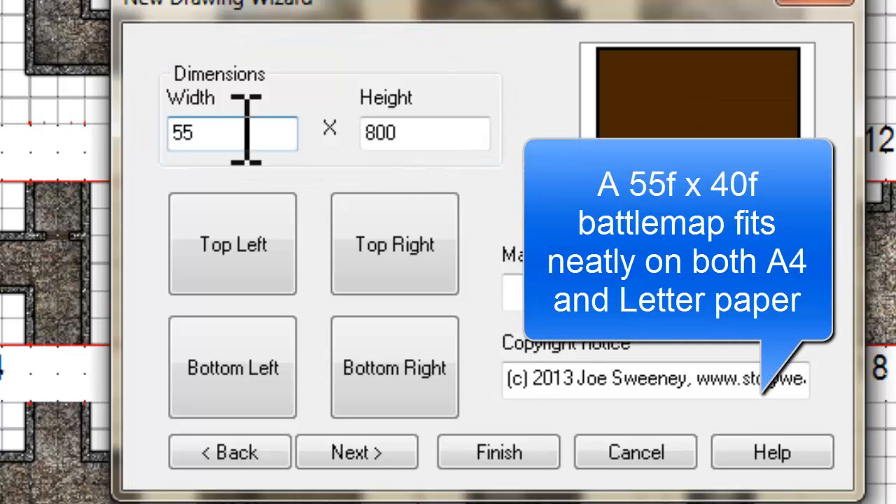
{"action": "double_click", "coordinate": [441, 140]}
{"action": "type", "text": "40"}
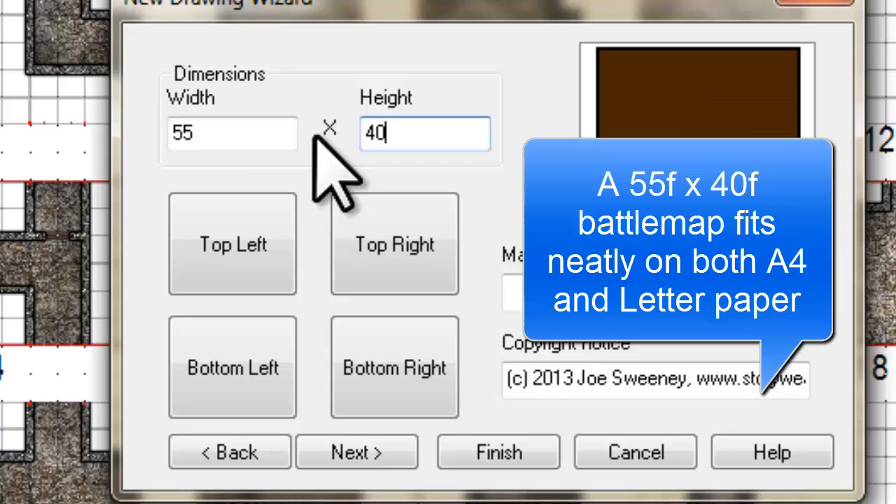
{"action": "left_click", "coordinate": [257, 135]}
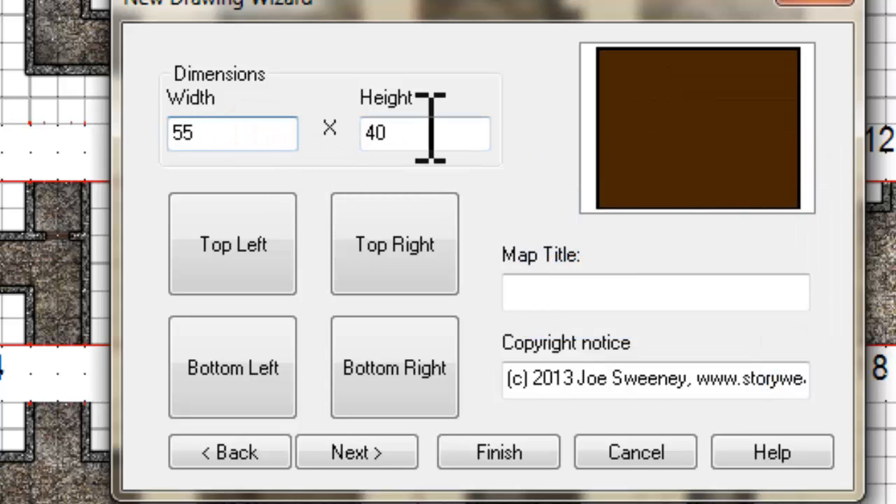
{"action": "left_click", "coordinate": [428, 132]}
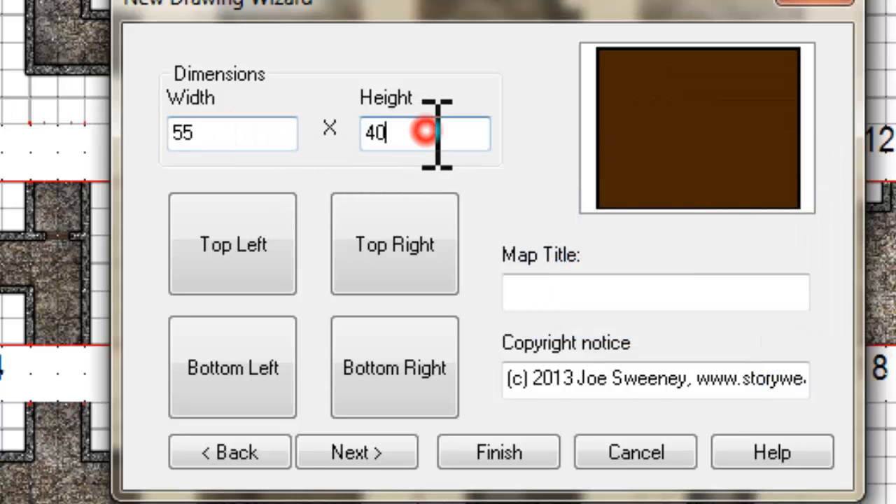
{"action": "left_click", "coordinate": [360, 450]}
Turn off the map background and save the new map as Temple Room 01.FCW, replacing the existing file.
{"action": "left_click", "coordinate": [272, 77]}
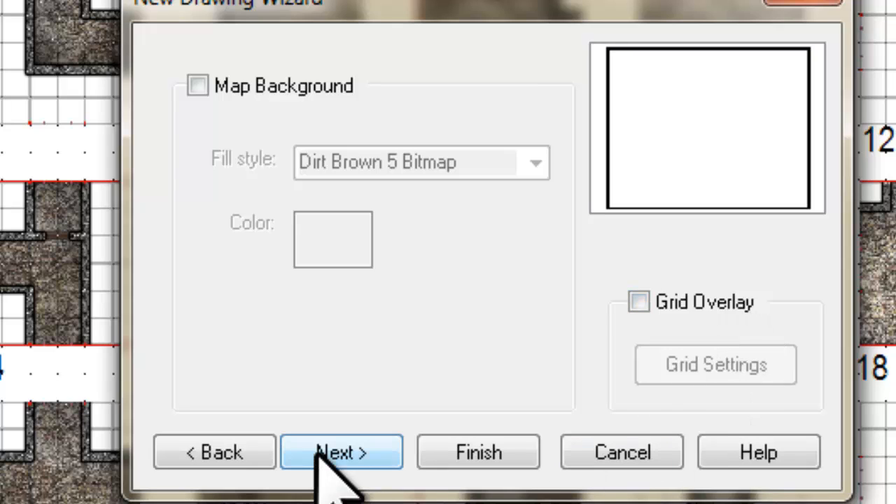
{"action": "left_click", "coordinate": [359, 450]}
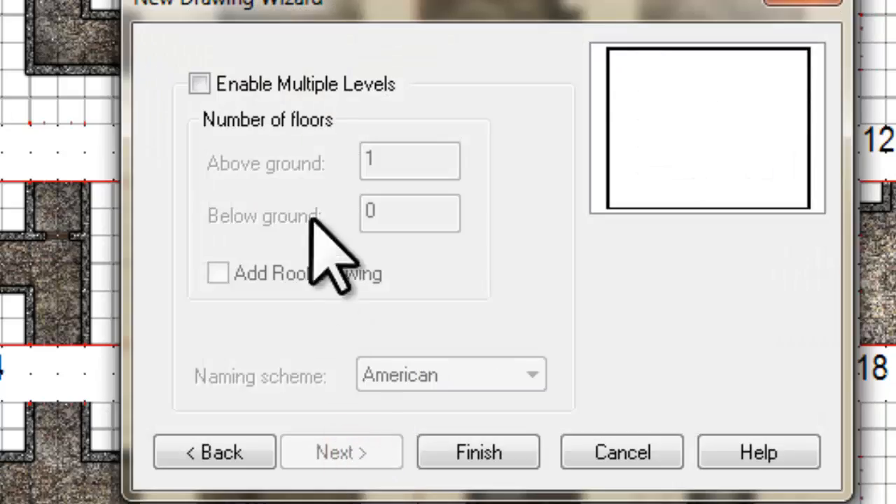
{"action": "left_click", "coordinate": [457, 445]}
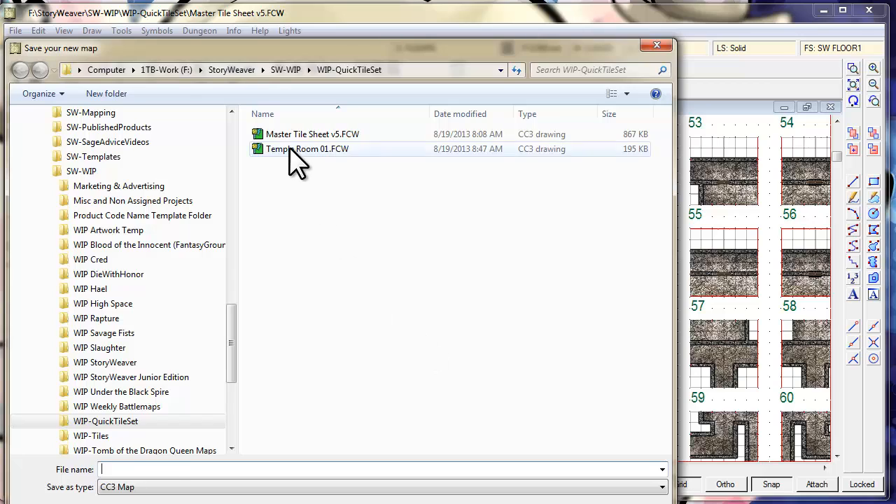
{"action": "left_click", "coordinate": [289, 148]}
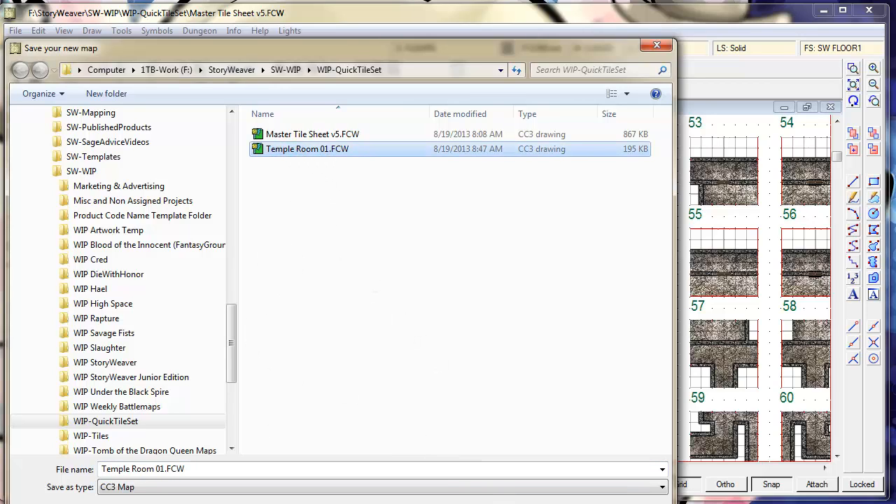
{"action": "left_click", "coordinate": [548, 501]}
{"action": "left_click", "coordinate": [419, 245]}
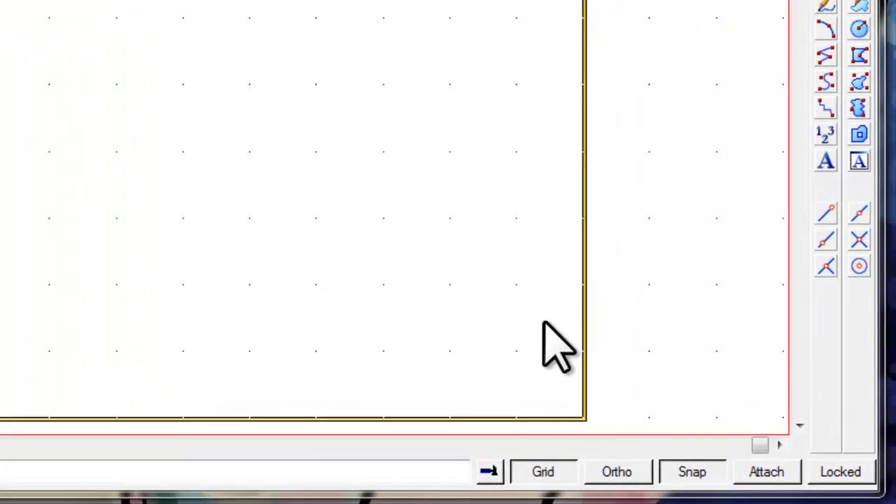
Switch the drawing's grid system to 5' Grid, 2 Snap.
{"action": "right_click", "coordinate": [550, 473]}
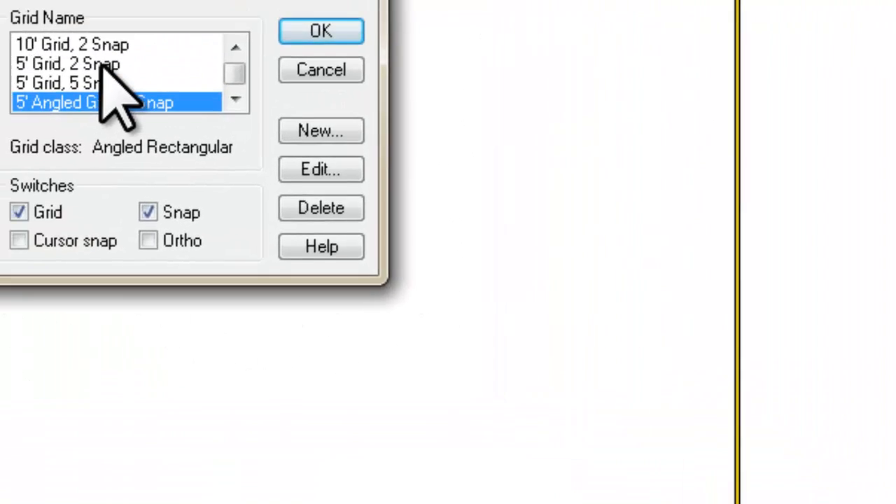
{"action": "left_click", "coordinate": [340, 208]}
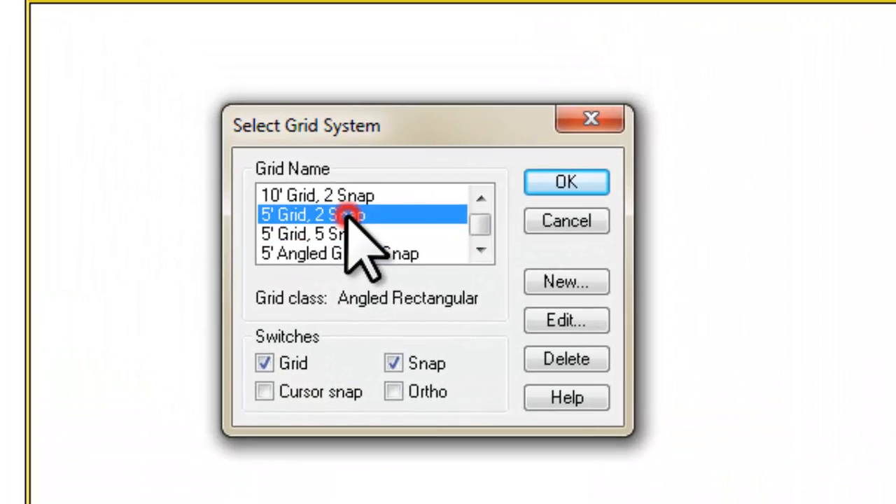
{"action": "left_click", "coordinate": [554, 179]}
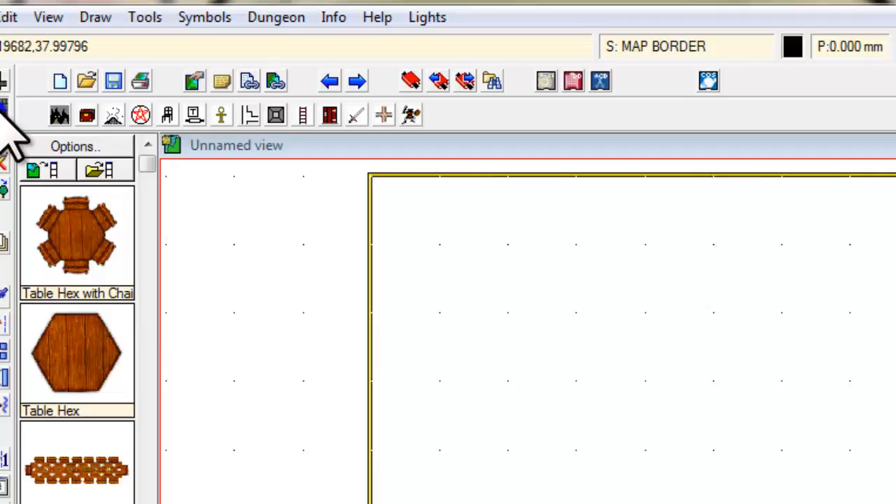
Draw a room floor in Floor, Tile Green Mosaic, Straight, with angled corners at its east end and a 10-foot-wide opening at the west border.
{"action": "left_click", "coordinate": [77, 196]}
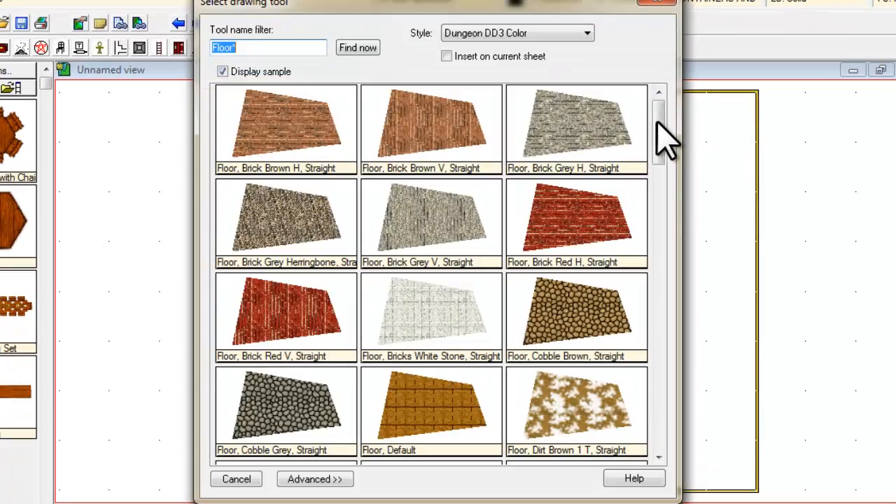
{"action": "left_click_drag", "start_coordinate": [660, 126], "coordinate": [671, 384]}
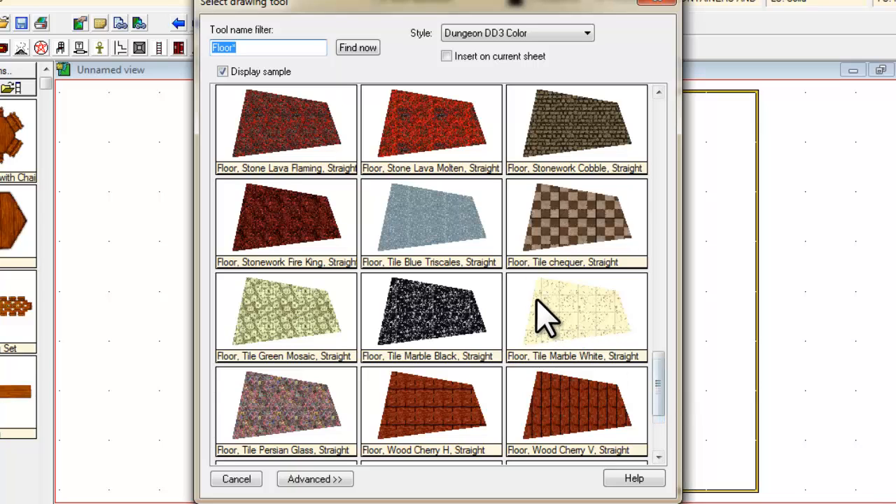
{"action": "double_click", "coordinate": [286, 322]}
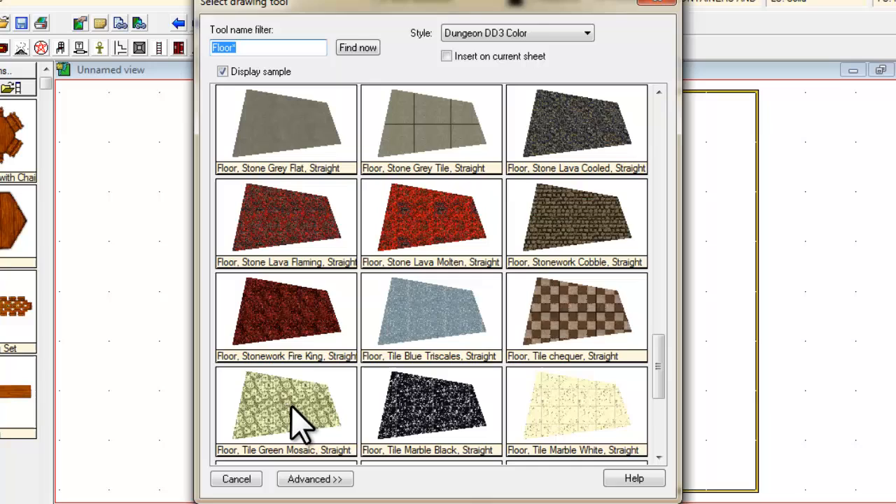
{"action": "double_click", "coordinate": [290, 406]}
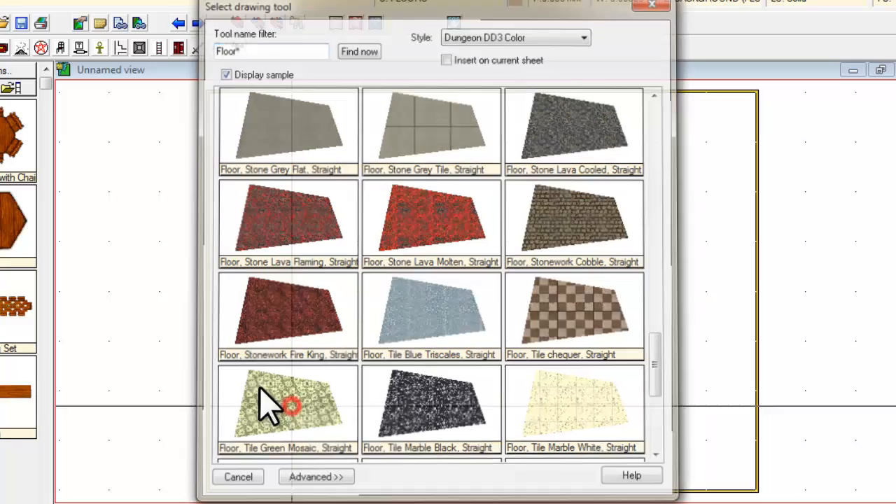
{"action": "left_click", "coordinate": [205, 240]}
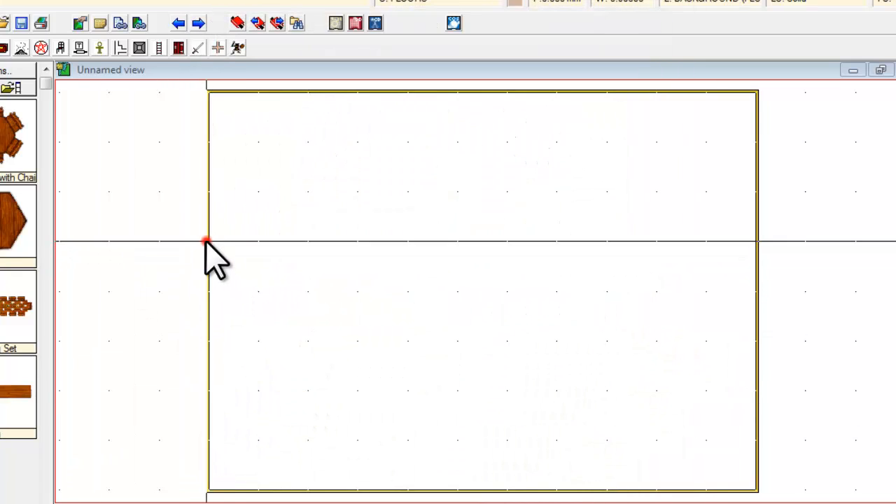
{"action": "left_click", "coordinate": [258, 240]}
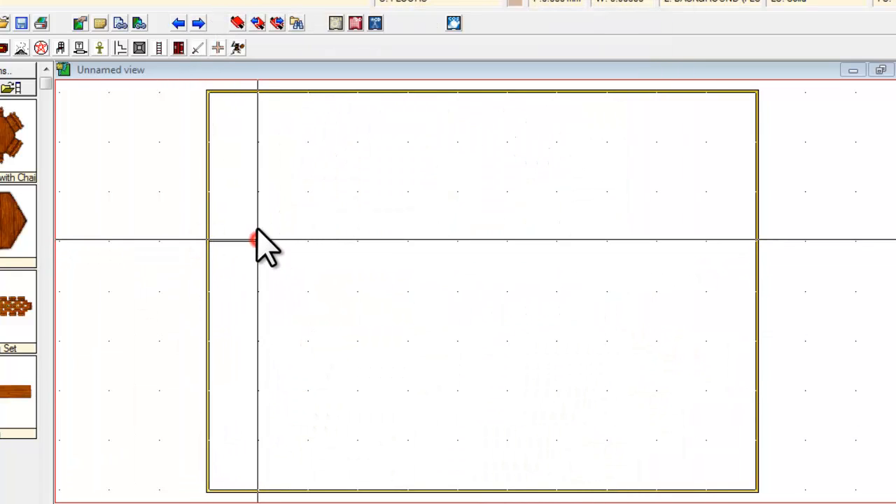
{"action": "left_click", "coordinate": [257, 143]}
{"action": "left_click", "coordinate": [557, 142]}
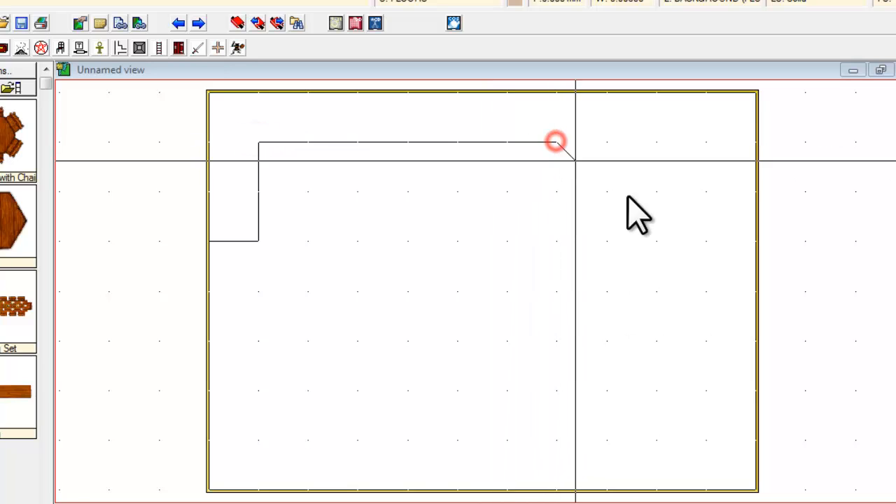
{"action": "left_click", "coordinate": [655, 240]}
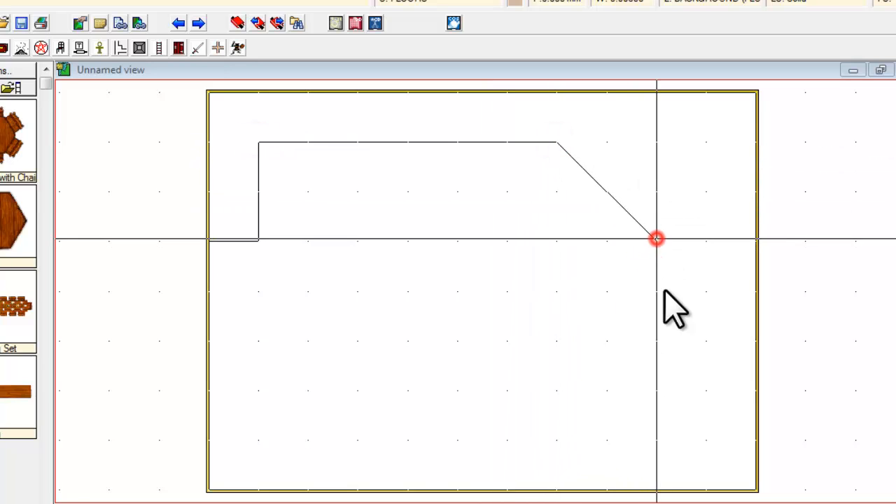
{"action": "left_click", "coordinate": [656, 342]}
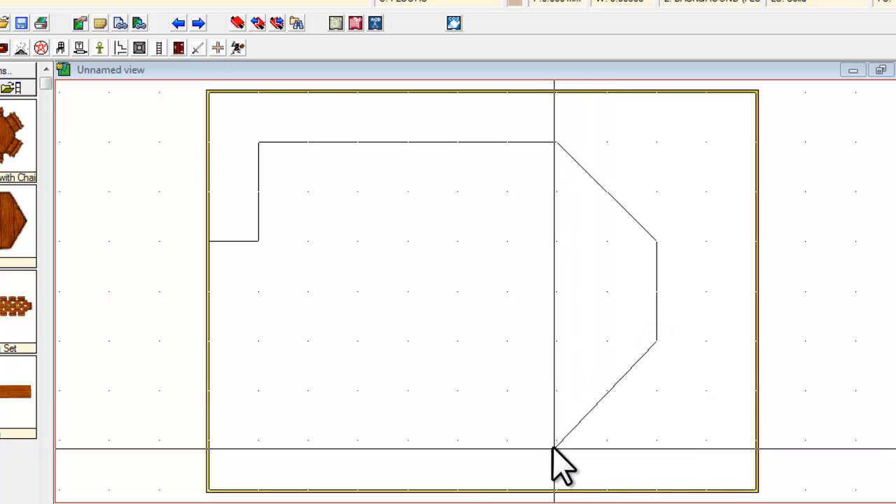
{"action": "left_click", "coordinate": [555, 440]}
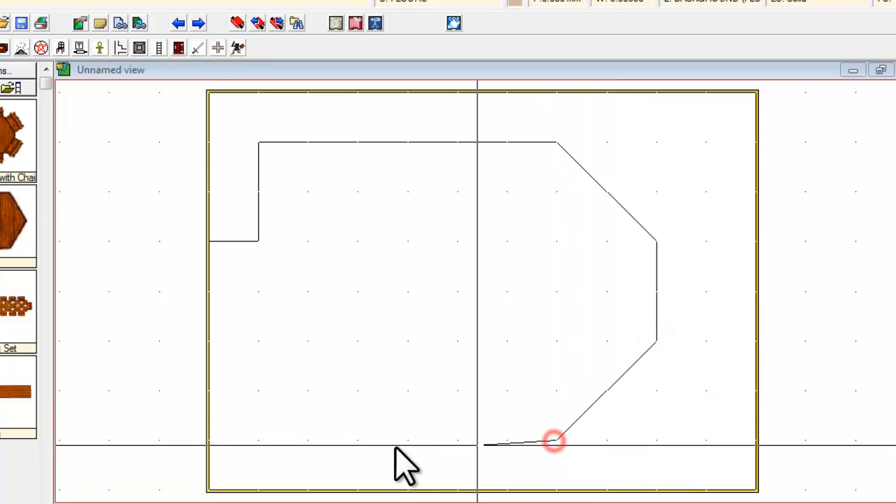
{"action": "left_click", "coordinate": [257, 440]}
{"action": "left_click", "coordinate": [257, 343]}
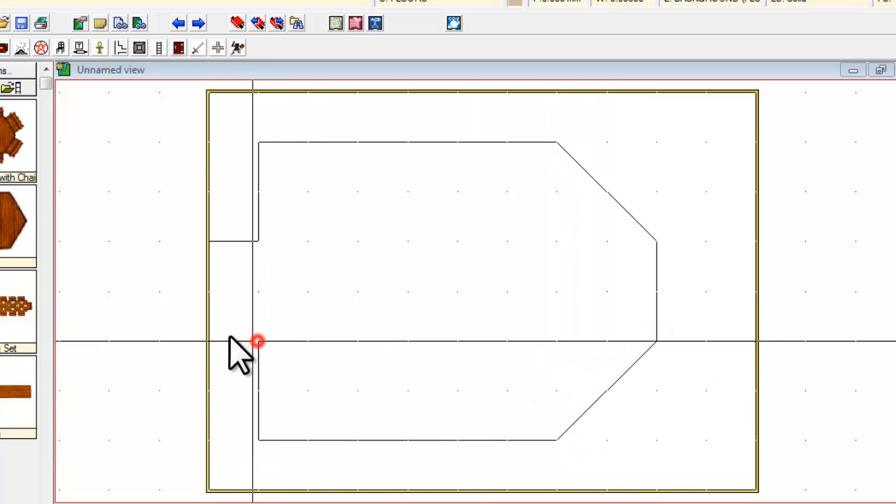
{"action": "left_click", "coordinate": [208, 343]}
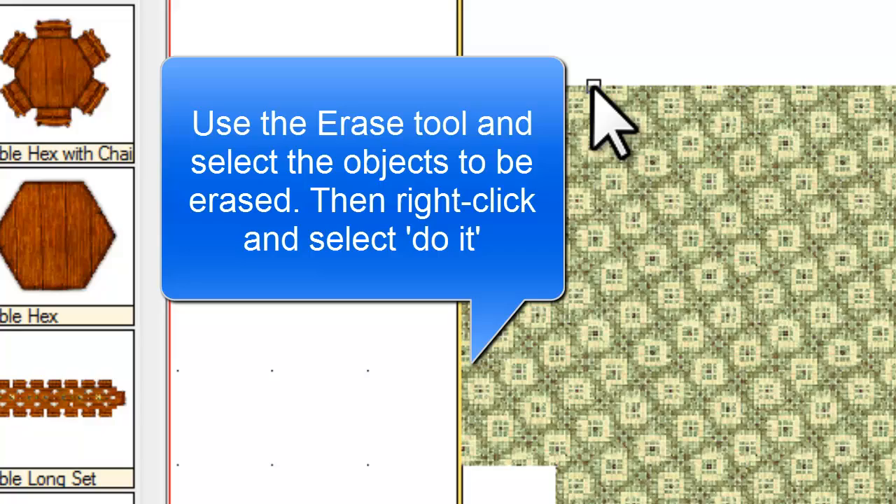
Erase the green mosaic floor and redraw the view.
{"action": "right_click", "coordinate": [724, 144]}
{"action": "left_click", "coordinate": [723, 152]}
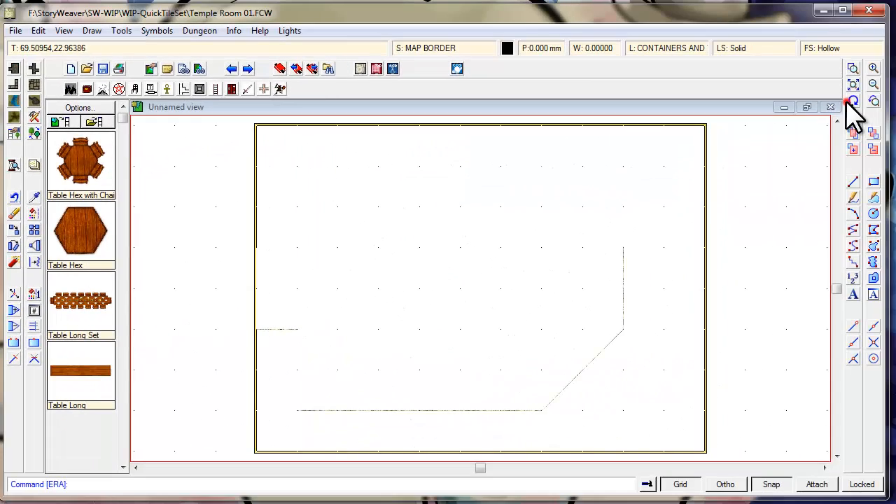
{"action": "left_click", "coordinate": [850, 102]}
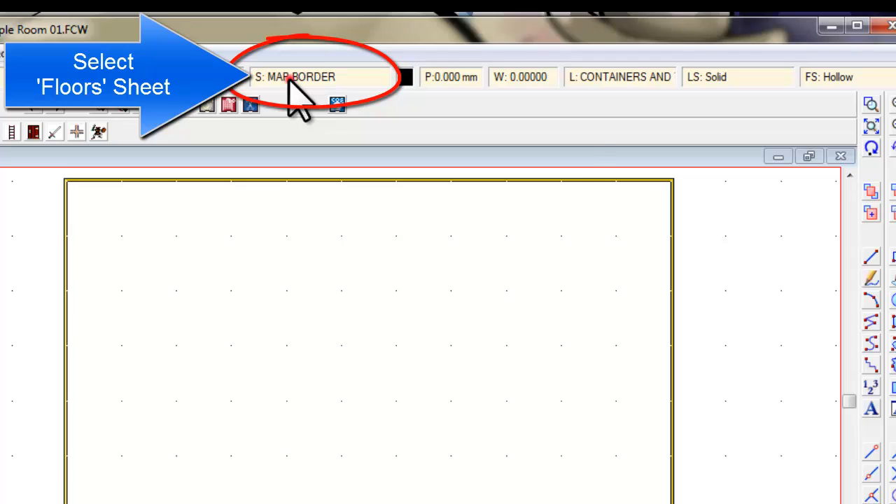
Make FLOORS the current drawing sheet.
{"action": "left_click", "coordinate": [291, 78]}
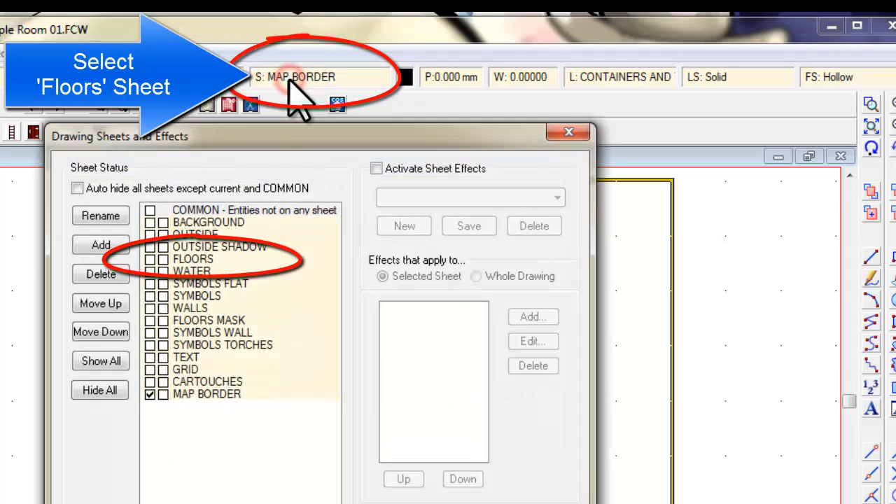
{"action": "left_click", "coordinate": [147, 259]}
{"action": "key", "text": "Return"}
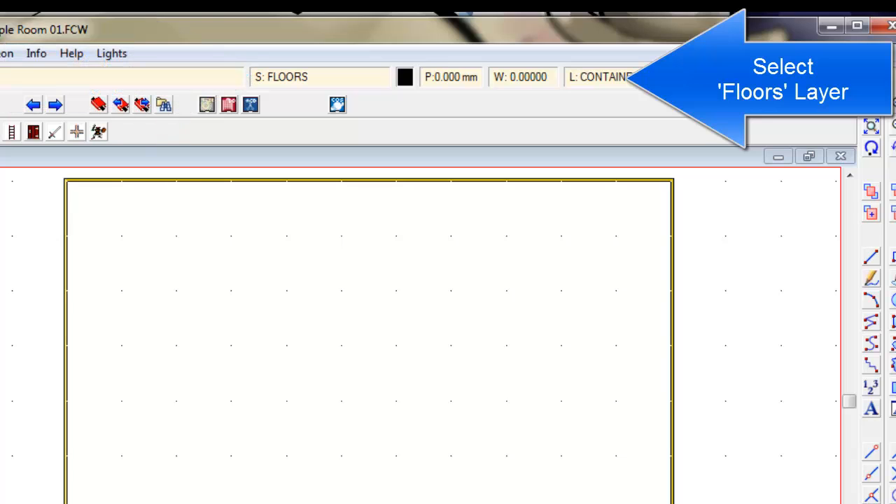
Make FLOORS the current layer and set the fill style to Solid.
{"action": "left_click", "coordinate": [596, 77]}
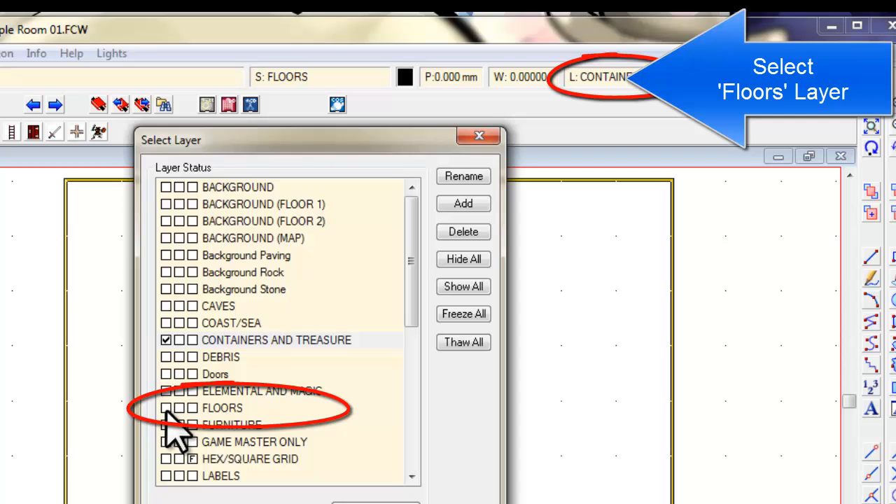
{"action": "left_click", "coordinate": [166, 408]}
{"action": "key", "text": "Return"}
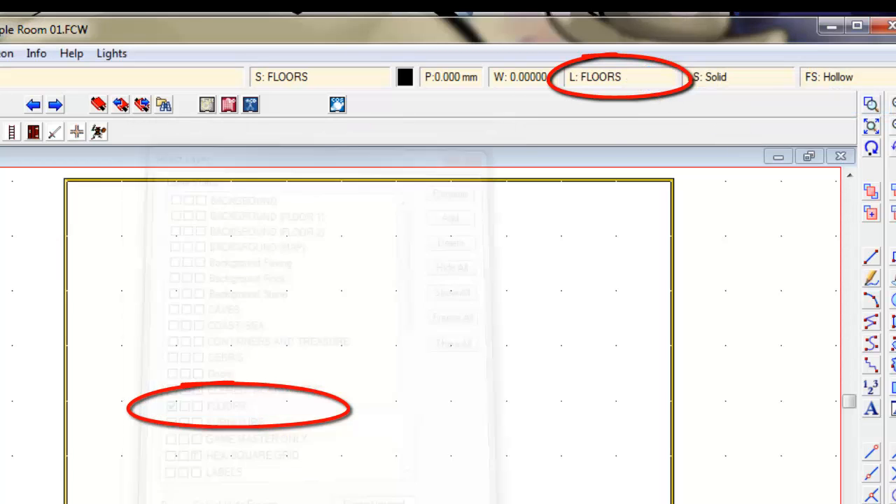
{"action": "left_click", "coordinate": [833, 77]}
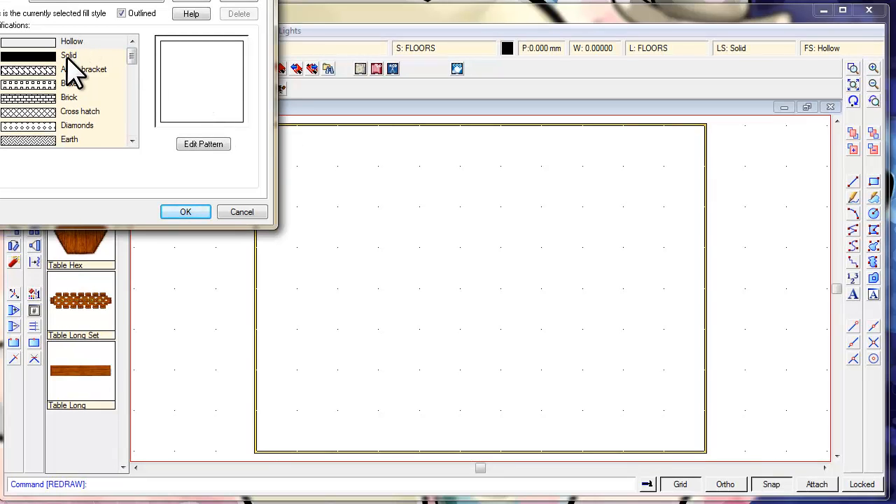
{"action": "left_click", "coordinate": [69, 56]}
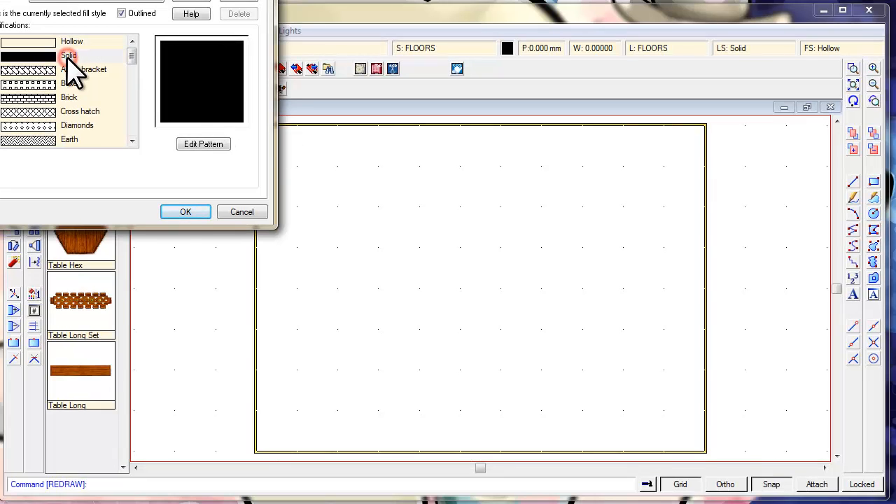
{"action": "left_click", "coordinate": [185, 212]}
Set the drawing color to red and the line width to 0.2.
{"action": "left_click", "coordinate": [507, 49]}
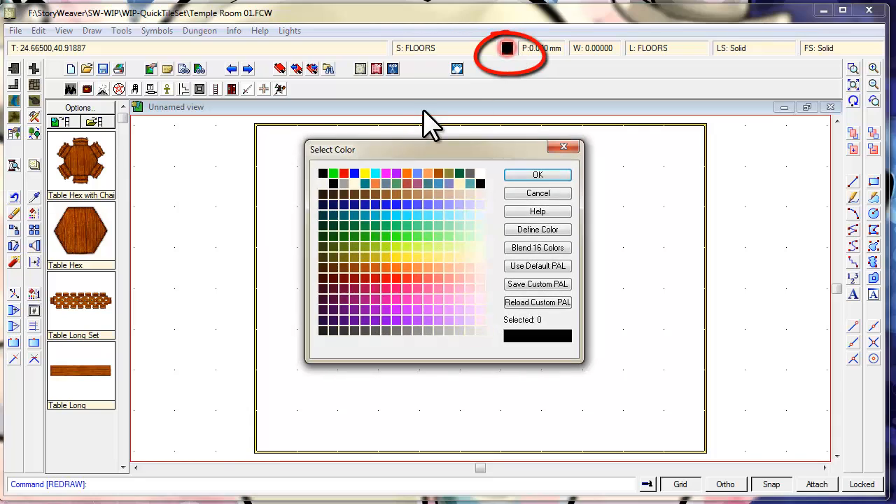
{"action": "left_click", "coordinate": [343, 172]}
{"action": "left_click", "coordinate": [522, 176]}
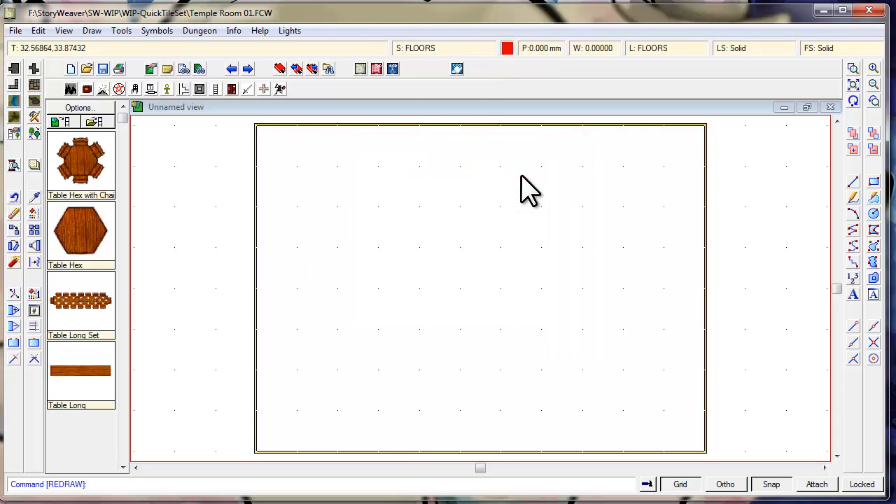
{"action": "left_click", "coordinate": [586, 51]}
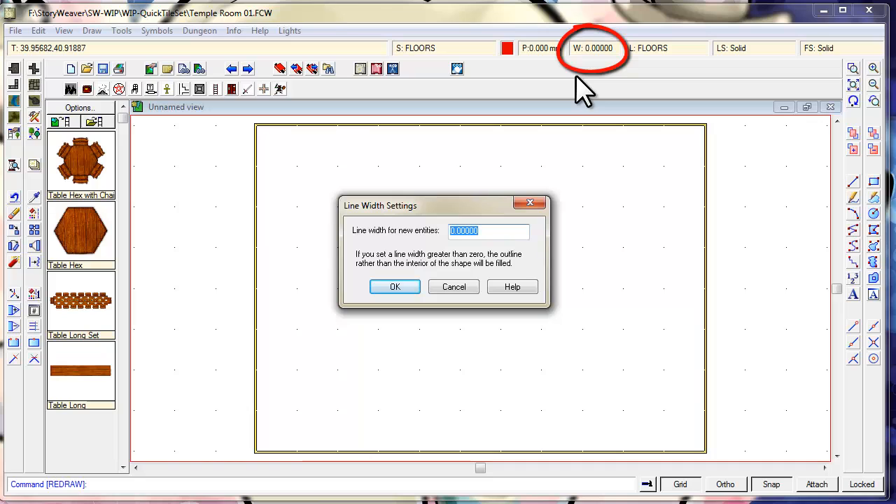
{"action": "type", "text": ".2"}
{"action": "key", "text": "Return"}
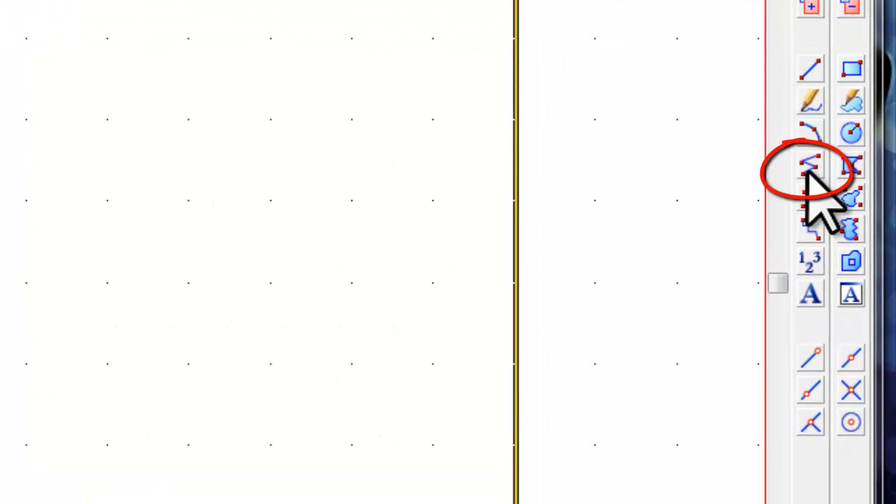
Draw a straight path outlining the 10-foot-wide west entrance, with 2.5-foot sides running into the room from the map border.
{"action": "left_click", "coordinate": [809, 167]}
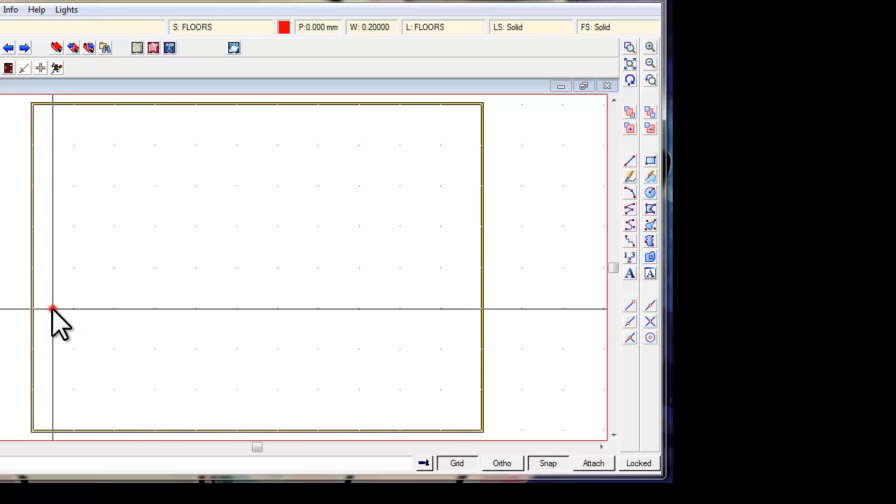
{"action": "left_click", "coordinate": [31, 308]}
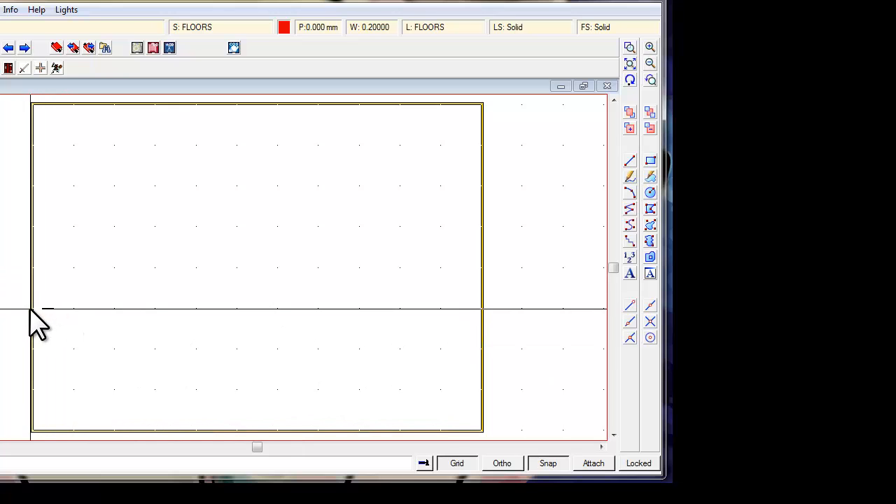
{"action": "left_click", "coordinate": [32, 227]}
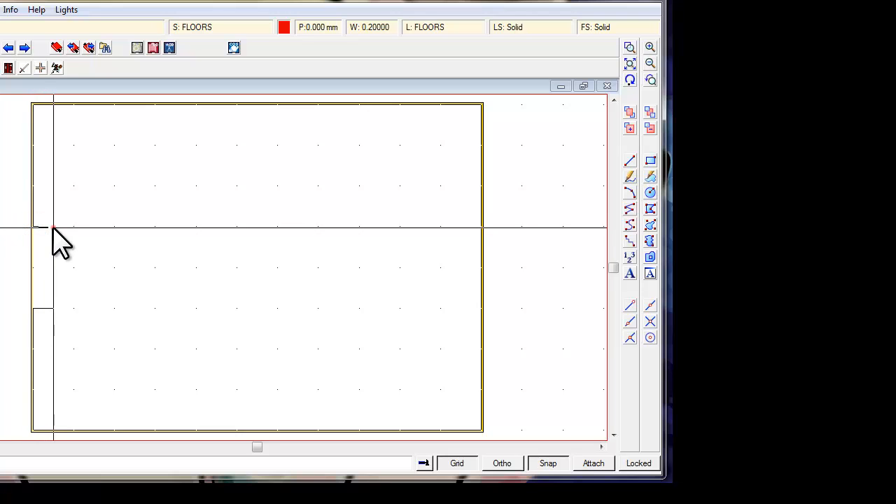
{"action": "right_click", "coordinate": [53, 228]}
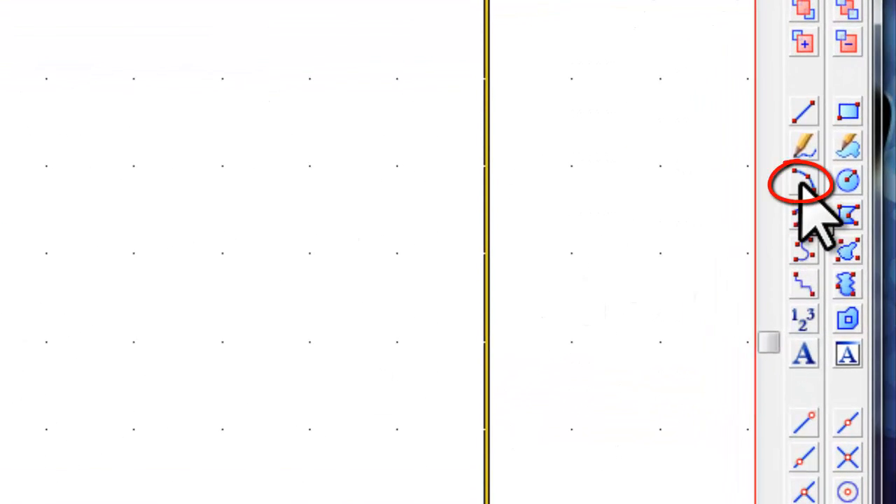
Draw two mirrored three-point arcs bulging into the room, one from each inner end of the west entrance outline.
{"action": "left_click", "coordinate": [802, 183]}
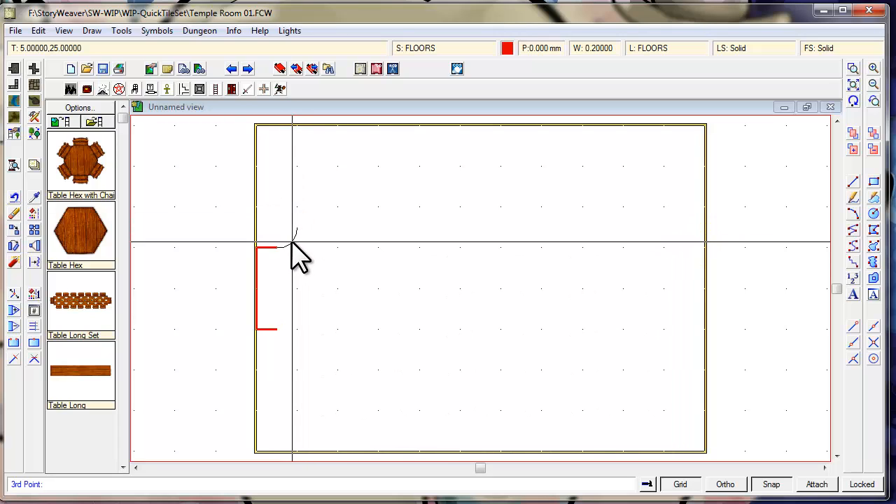
{"action": "left_click", "coordinate": [291, 242]}
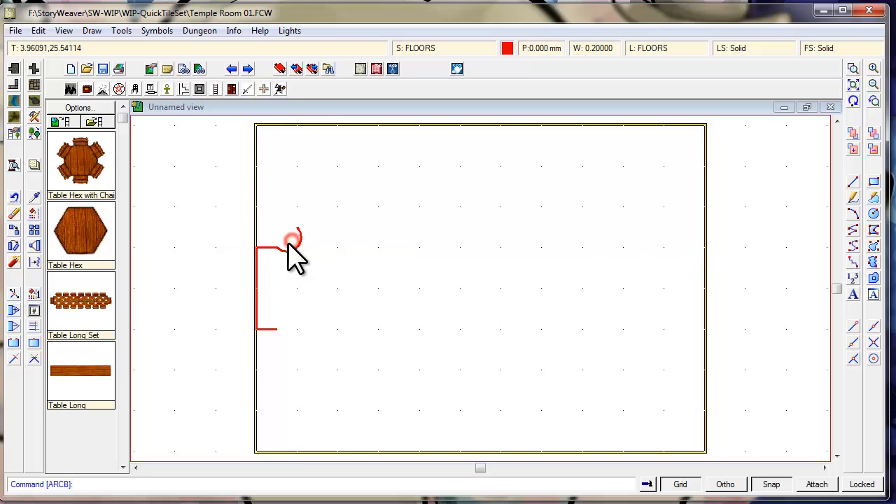
{"action": "right_click", "coordinate": [275, 329]}
{"action": "left_click", "coordinate": [274, 329]}
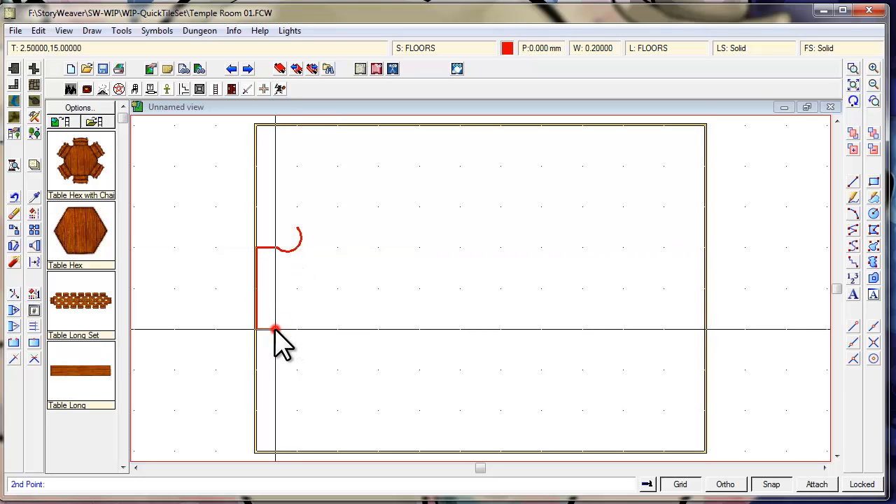
{"action": "left_click", "coordinate": [286, 343]}
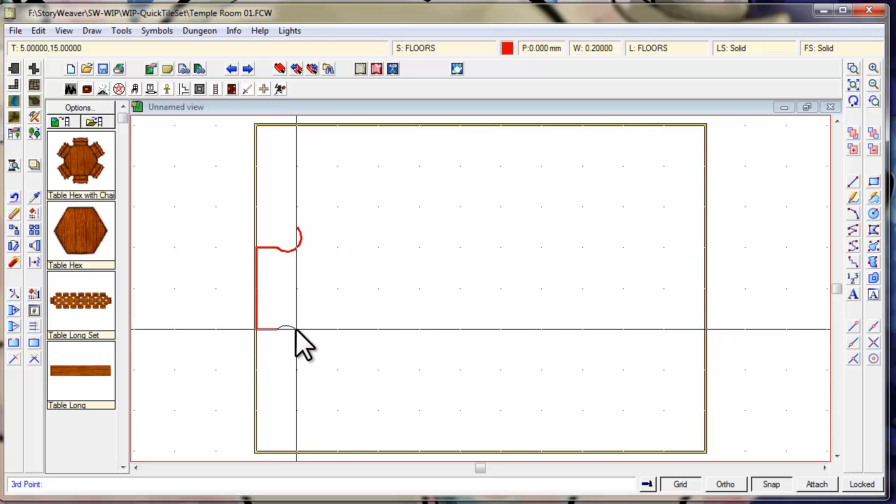
{"action": "left_click", "coordinate": [297, 340]}
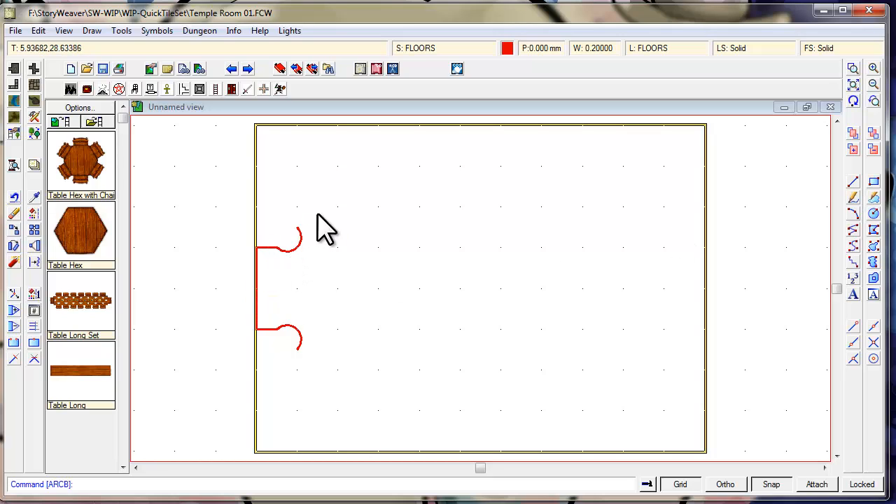
Draw the room's north outline from the upper arc's end, with two angled corners, ending at 37.5,30 on the east side.
{"action": "left_click", "coordinate": [851, 182]}
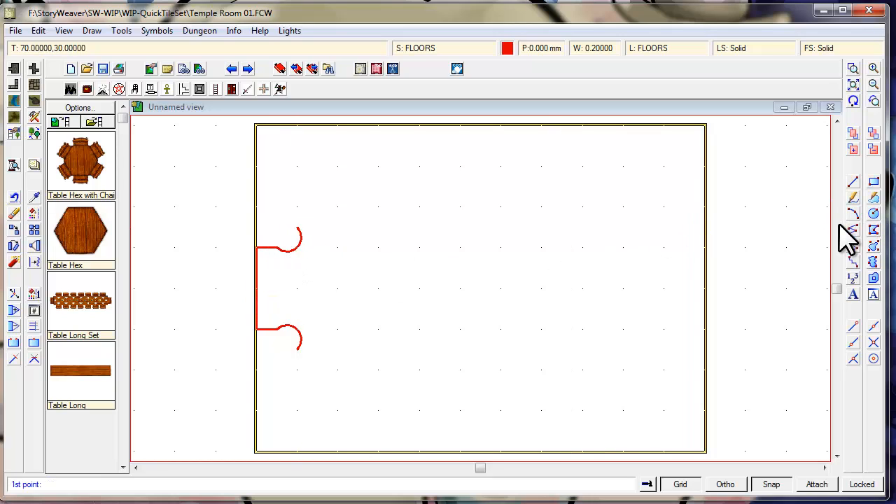
{"action": "left_click", "coordinate": [297, 227]}
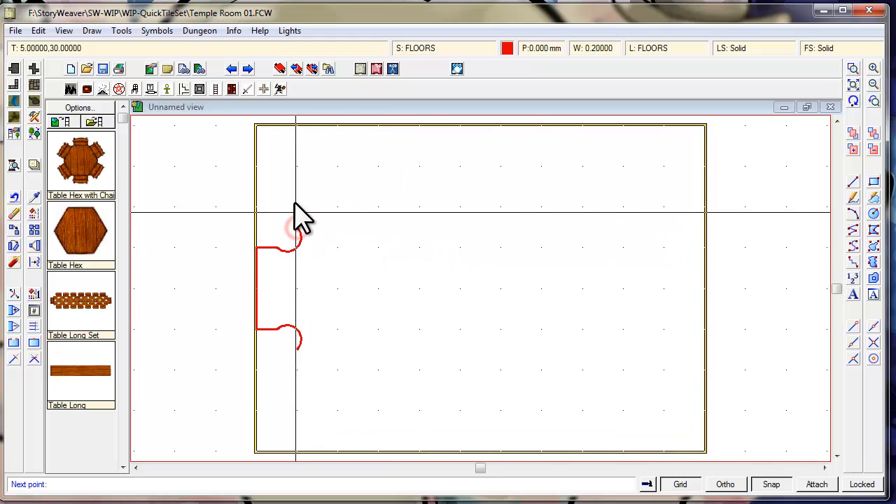
{"action": "left_click", "coordinate": [297, 167]}
{"action": "left_click", "coordinate": [315, 146]}
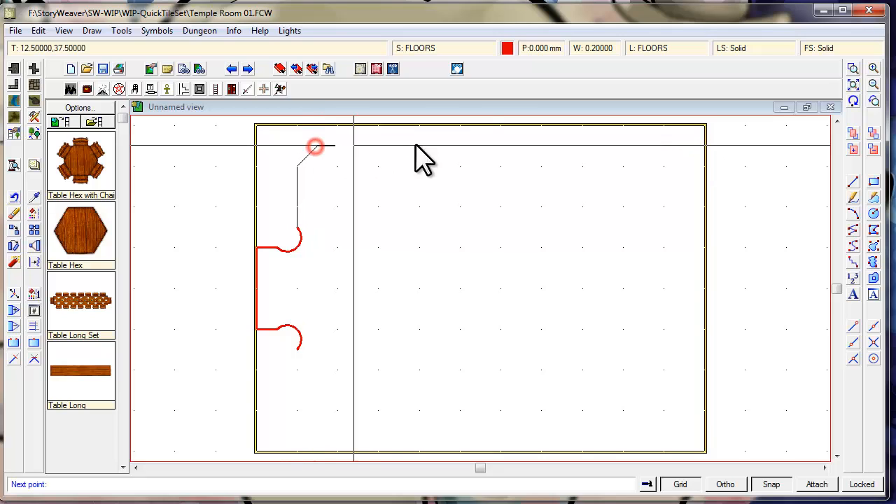
{"action": "left_click", "coordinate": [540, 145]}
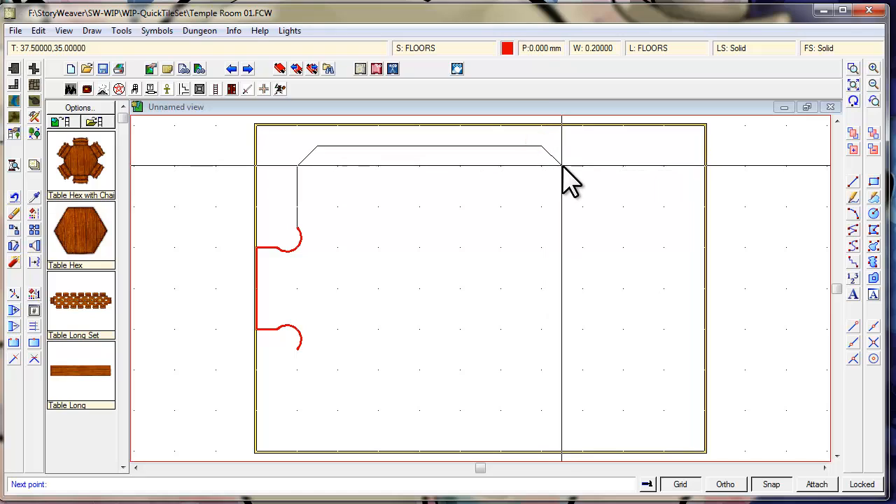
{"action": "left_click", "coordinate": [562, 167]}
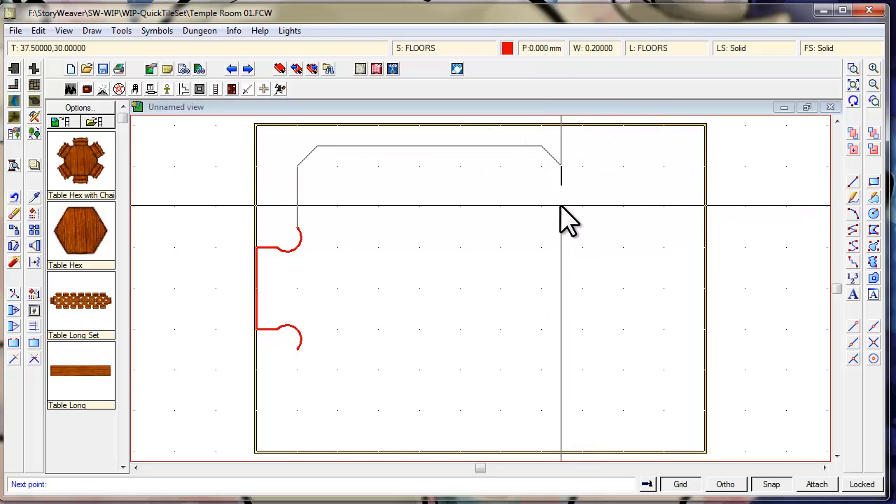
{"action": "left_click", "coordinate": [560, 206]}
{"action": "right_click", "coordinate": [560, 206]}
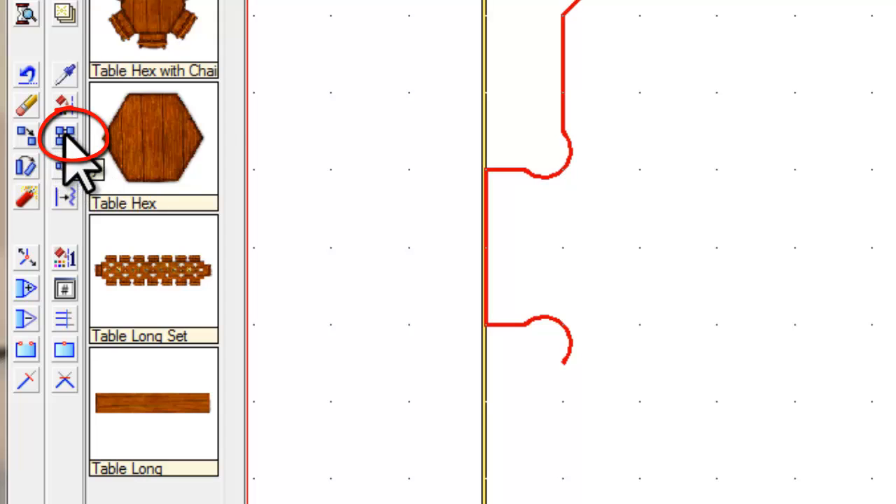
Make a mirrored copy of the north outline about the room's horizontal centerline to form the south outline.
{"action": "left_click", "coordinate": [64, 135]}
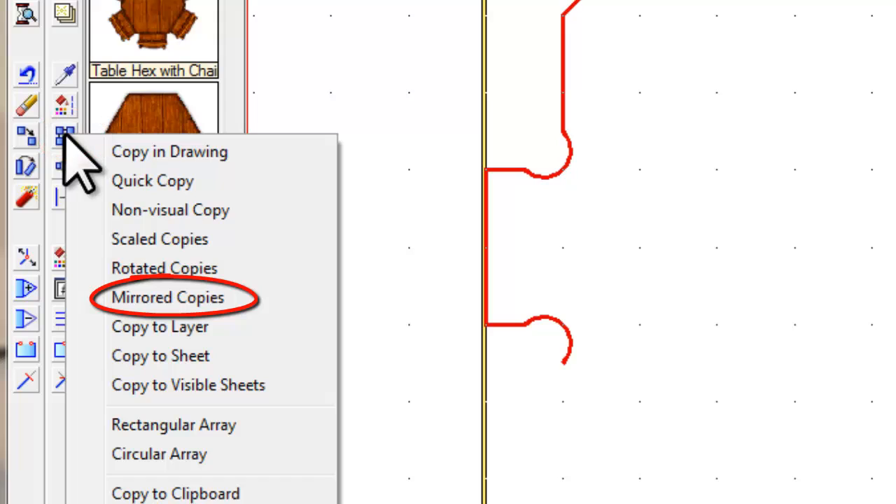
{"action": "left_click", "coordinate": [162, 295]}
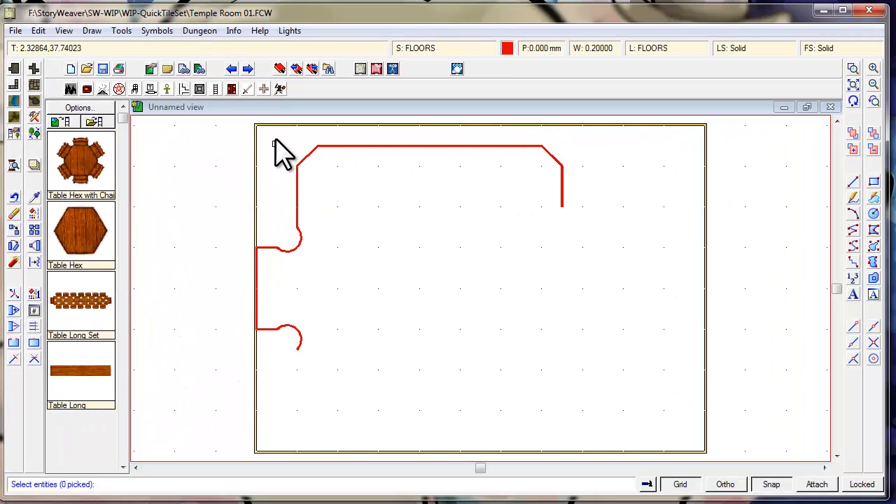
{"action": "left_click", "coordinate": [307, 117]}
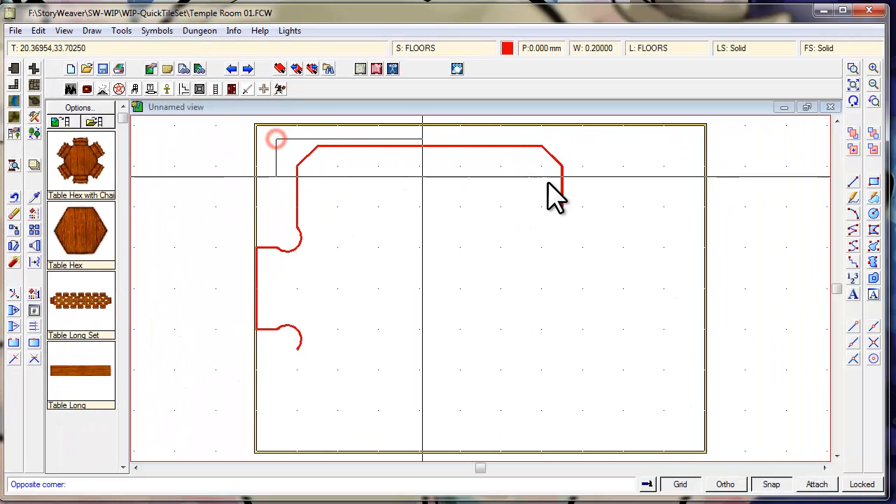
{"action": "left_click", "coordinate": [661, 186]}
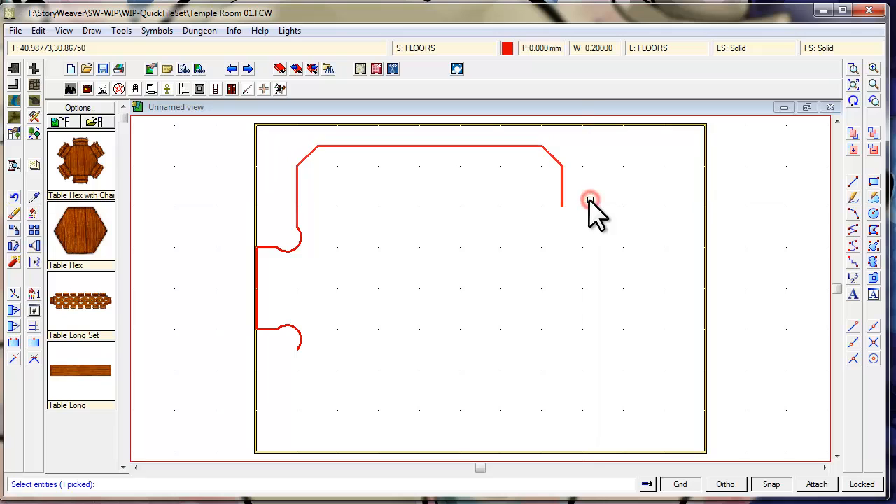
{"action": "right_click", "coordinate": [396, 275]}
{"action": "left_click", "coordinate": [392, 278]}
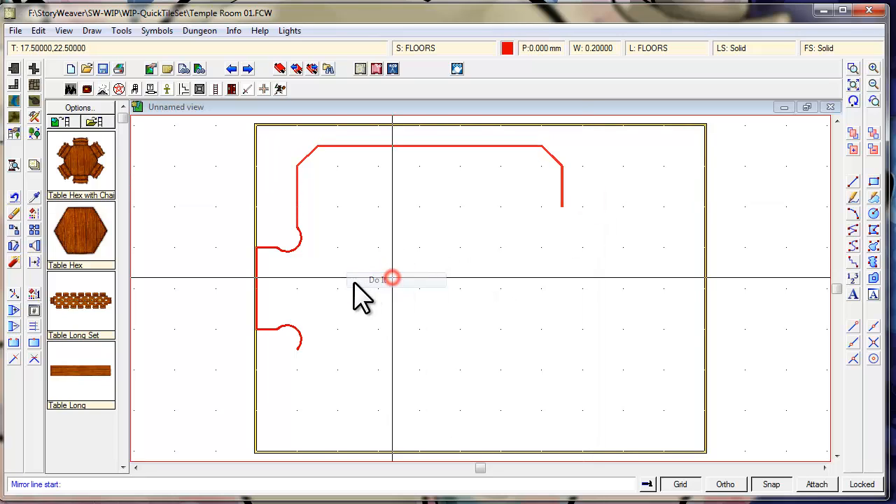
{"action": "left_click", "coordinate": [337, 288]}
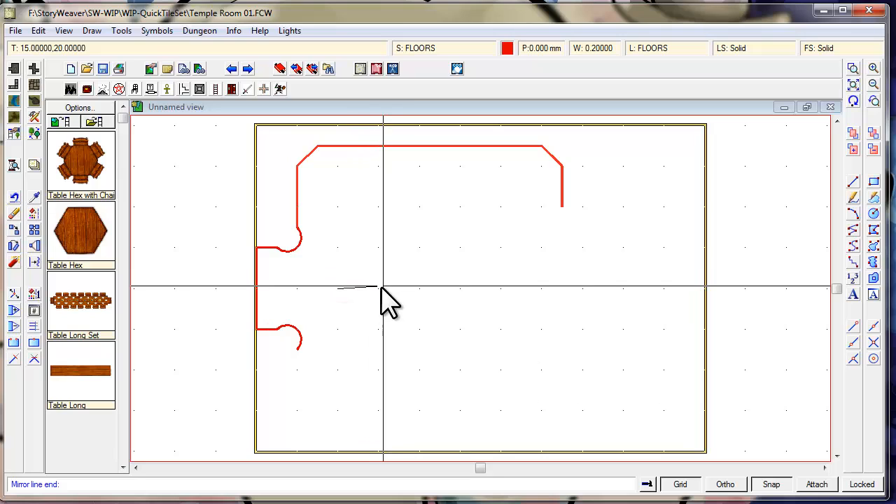
{"action": "left_click", "coordinate": [378, 289]}
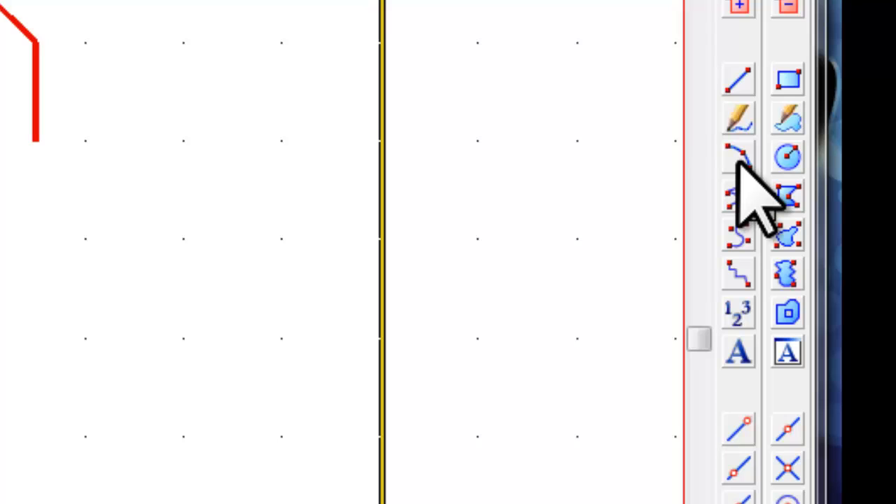
Close the east end with a three-point arc from 37.5,30 to 37.5,10, bulging out to 47.5,20.
{"action": "left_click", "coordinate": [738, 163]}
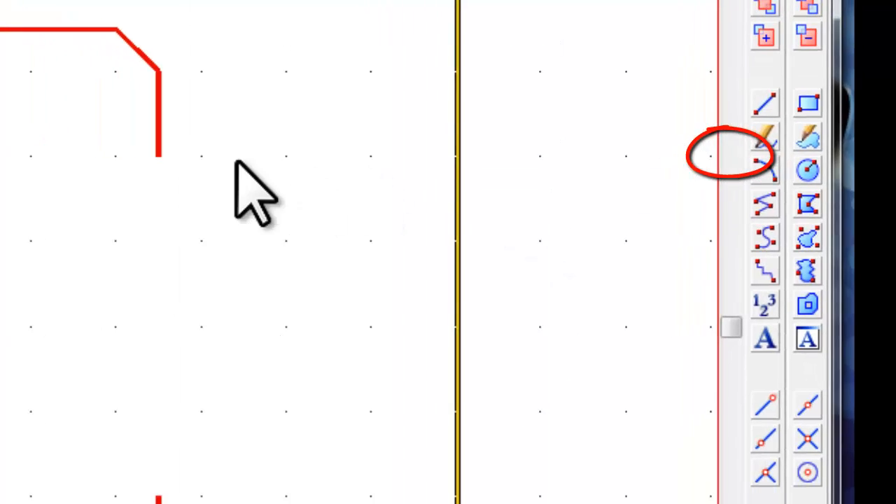
{"action": "left_click", "coordinate": [35, 140]}
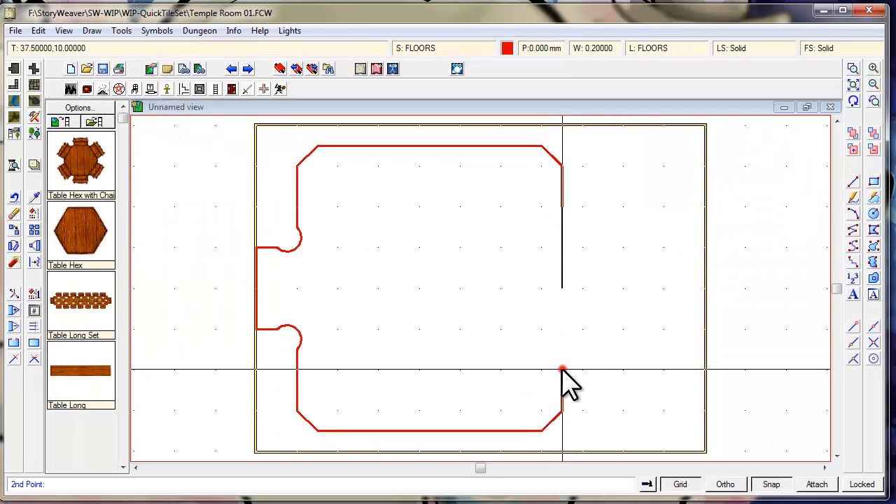
{"action": "left_click", "coordinate": [563, 373]}
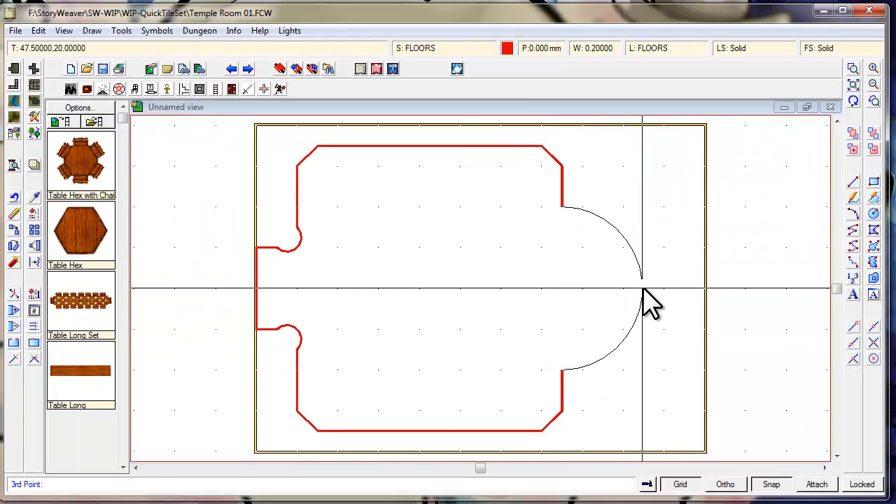
{"action": "left_click", "coordinate": [644, 286]}
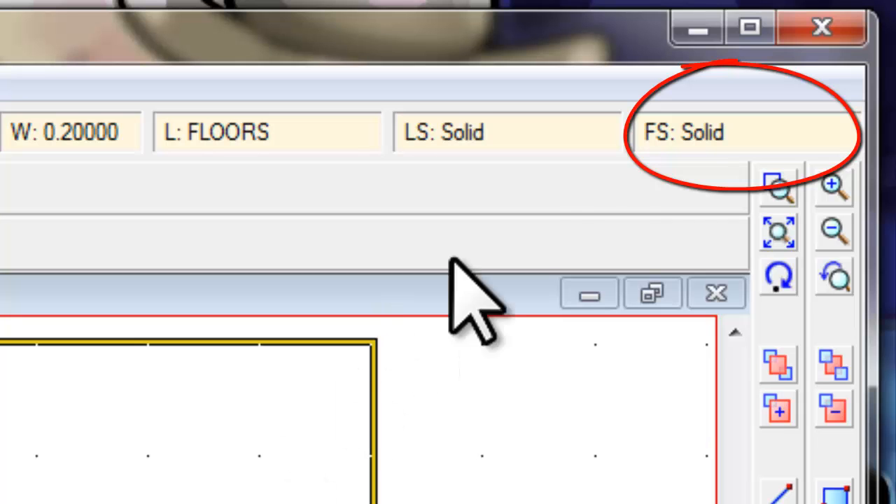
Set the current fill style to the Tile Green Mosaic bitmap fill.
{"action": "left_click", "coordinate": [706, 133]}
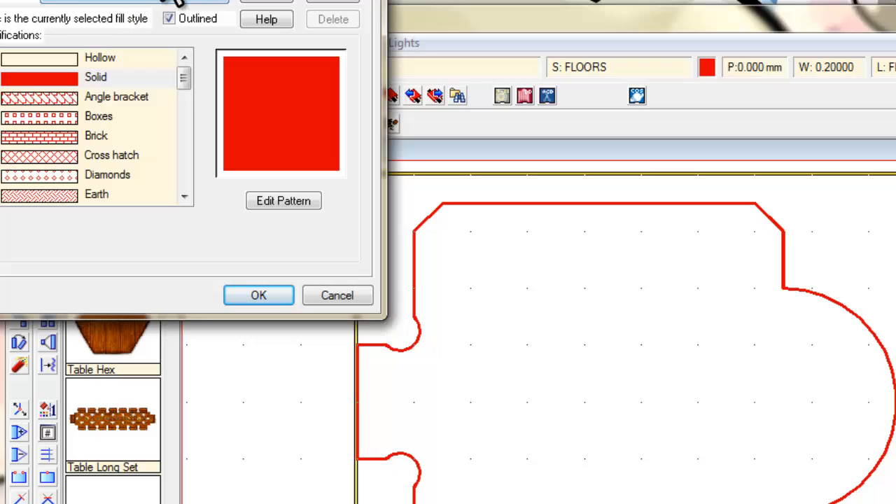
{"action": "left_click", "coordinate": [175, 2]}
{"action": "left_click", "coordinate": [221, 2]}
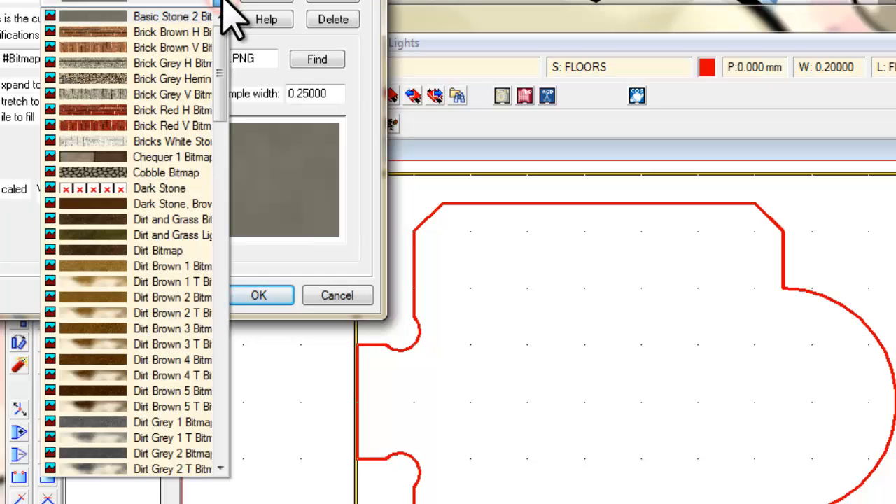
{"action": "left_click_drag", "start_coordinate": [226, 47], "coordinate": [182, 294]}
{"action": "scroll", "coordinate": [182, 294], "scroll_direction": "down", "scroll_amount": 1}
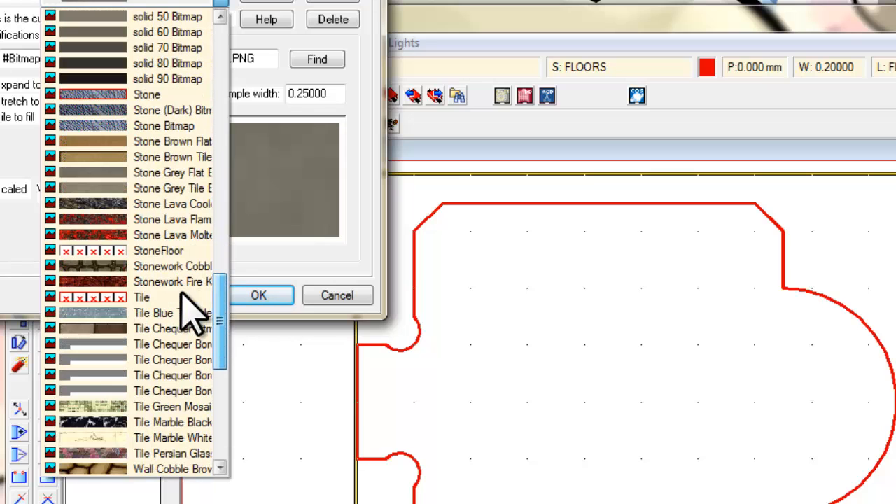
{"action": "scroll", "coordinate": [182, 295], "scroll_direction": "down", "scroll_amount": 3}
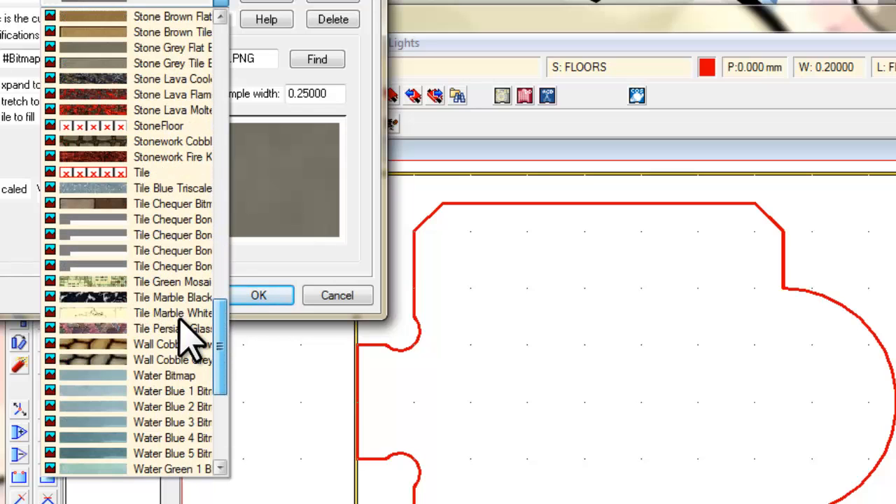
{"action": "left_click", "coordinate": [160, 283]}
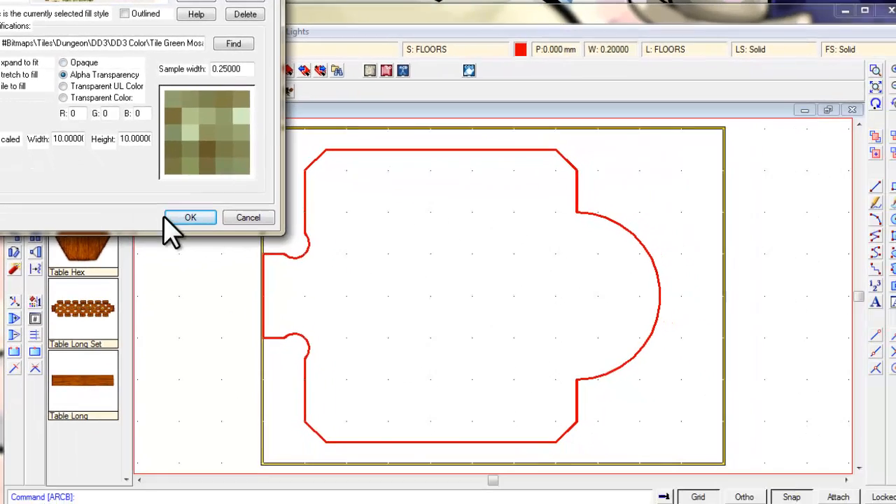
{"action": "left_click_drag", "start_coordinate": [182, 42], "coordinate": [203, 42]}
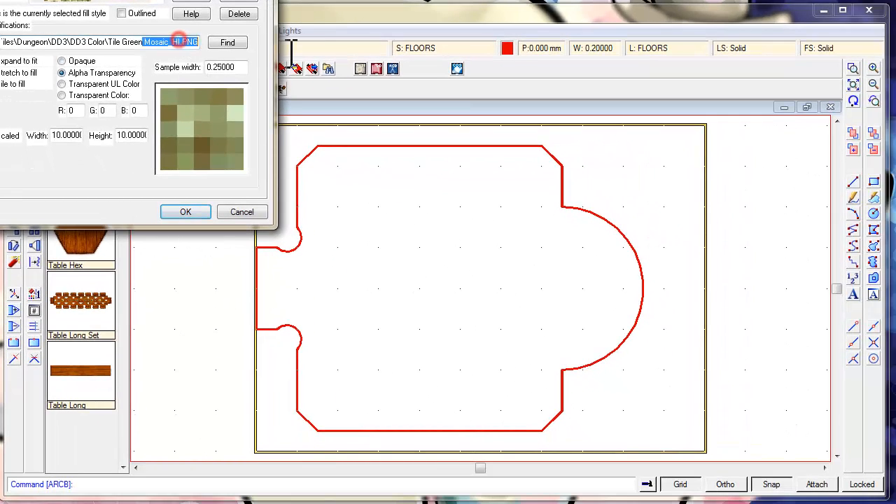
{"action": "left_click", "coordinate": [190, 213]}
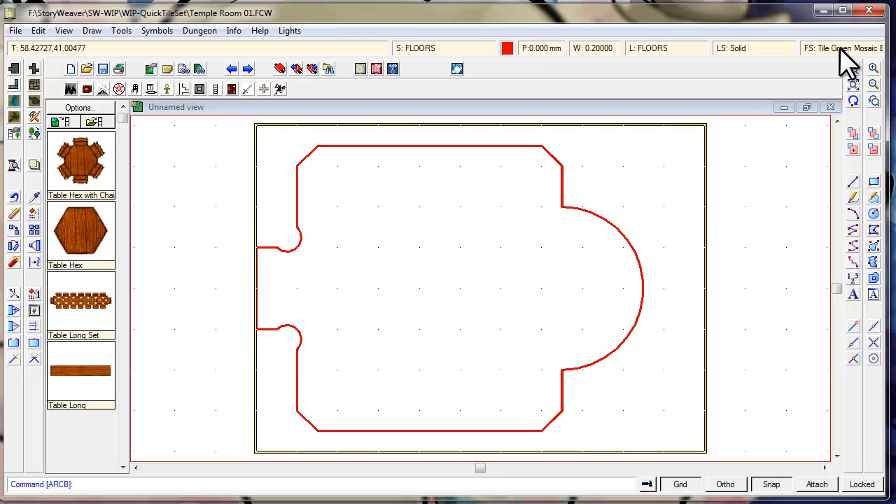
Set the line width for new entities to 0.
{"action": "left_click", "coordinate": [591, 49]}
{"action": "type", "text": "0"}
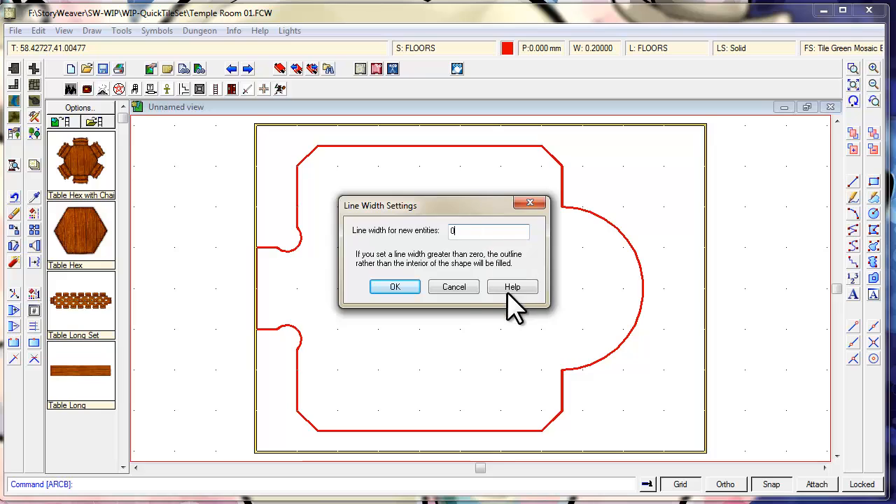
{"action": "left_click", "coordinate": [394, 287]}
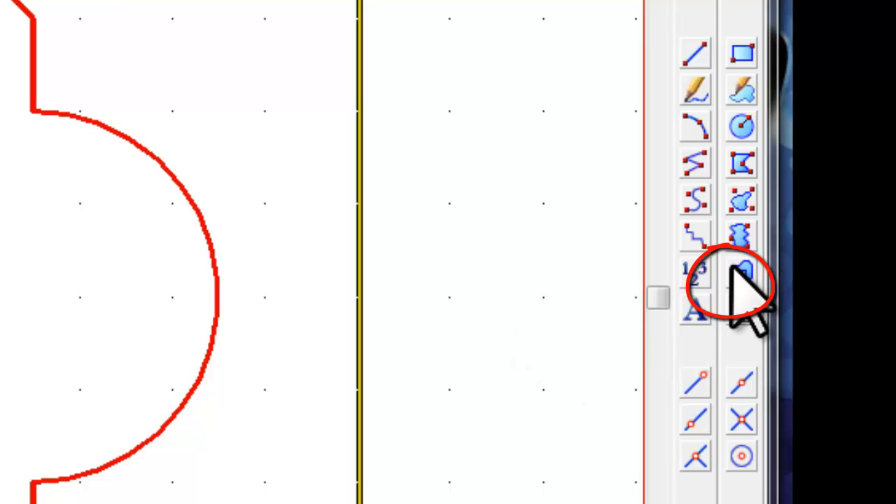
Combine all six room outline paths and arcs into one filled multipoly floor.
{"action": "left_click", "coordinate": [733, 270]}
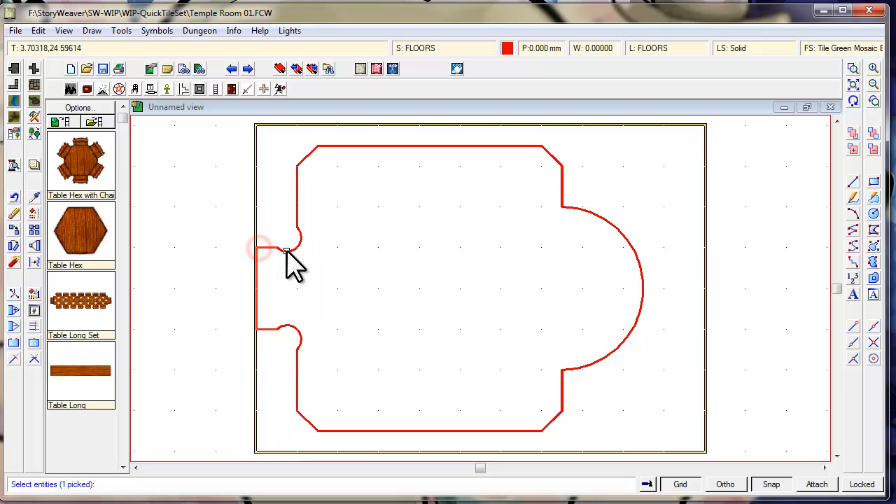
{"action": "left_click", "coordinate": [276, 142]}
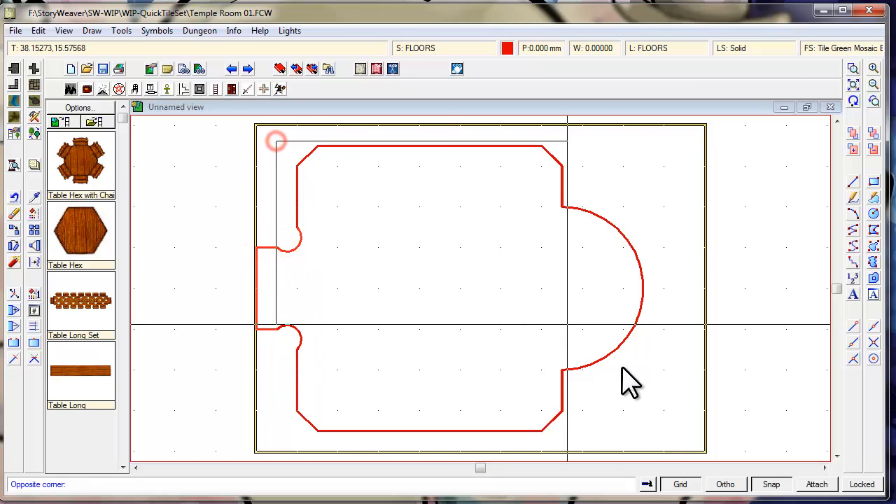
{"action": "left_click", "coordinate": [650, 434]}
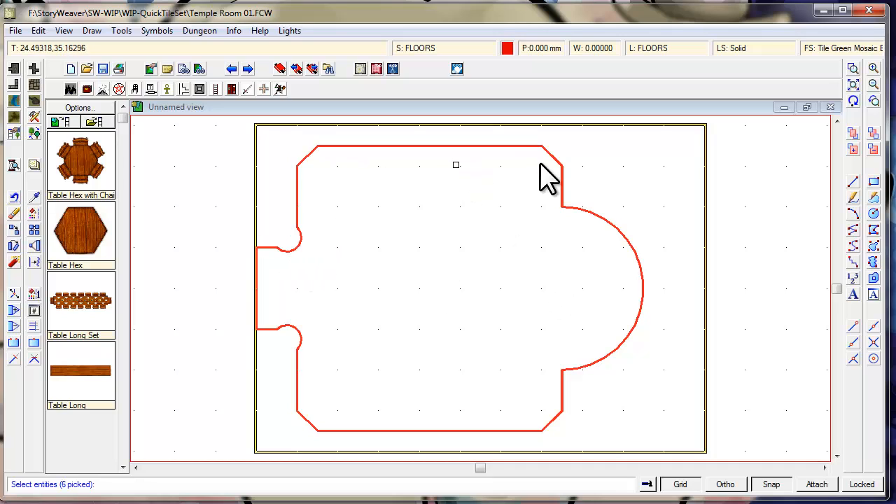
{"action": "right_click", "coordinate": [384, 221]}
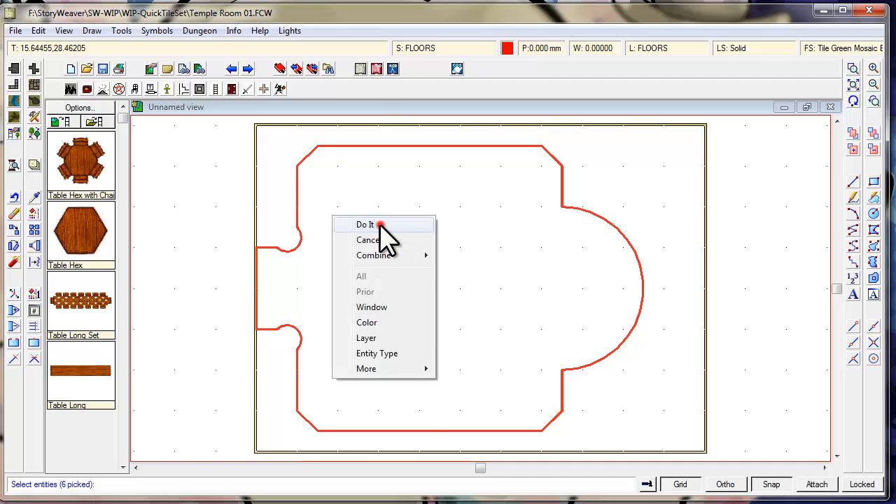
{"action": "left_click", "coordinate": [379, 224]}
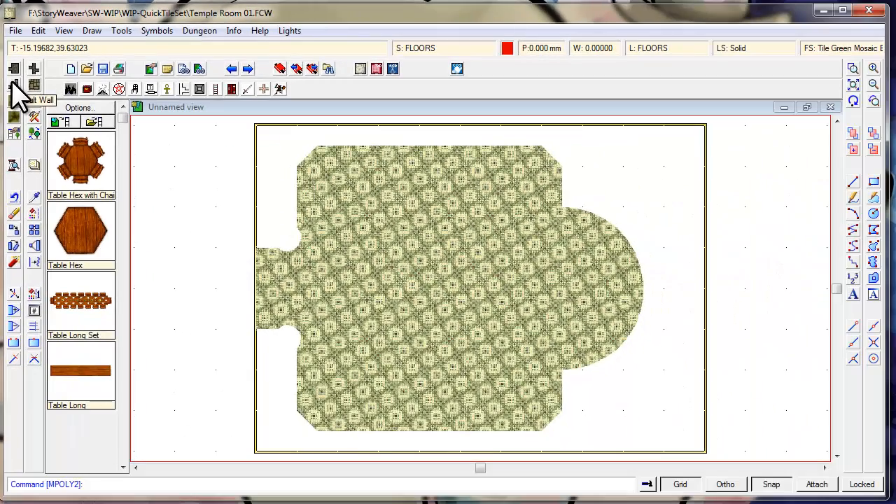
Try a straight Stonework Cobble wall along the floor's north edge, starting at 7.5,37.5, and undo it.
{"action": "left_click", "coordinate": [11, 82]}
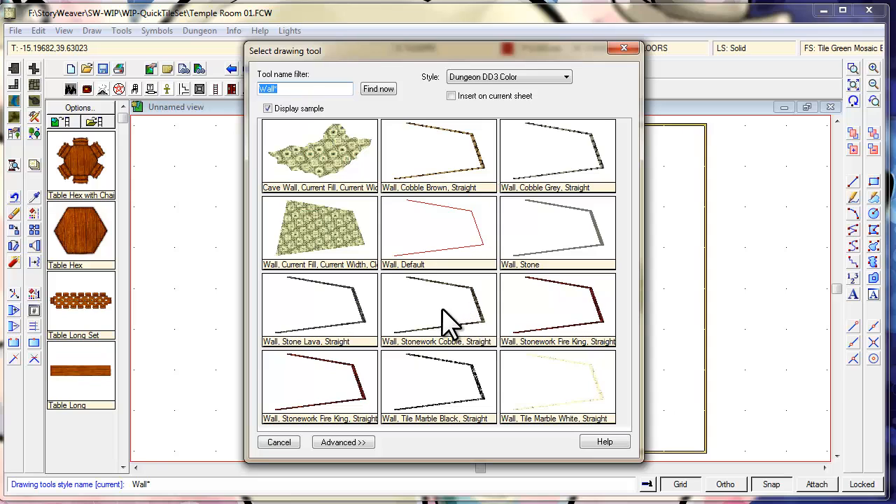
{"action": "double_click", "coordinate": [442, 310]}
{"action": "left_click", "coordinate": [327, 144]}
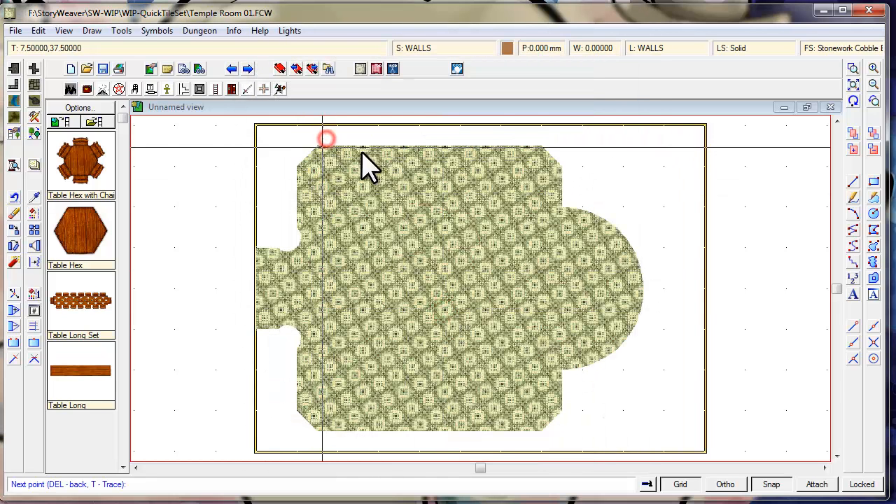
{"action": "left_click", "coordinate": [540, 148]}
{"action": "right_click", "coordinate": [540, 148]}
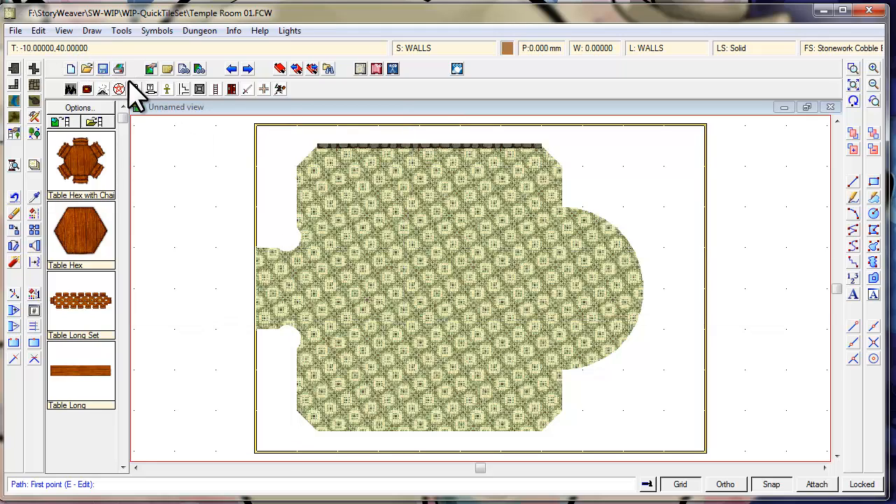
{"action": "left_click", "coordinate": [15, 196]}
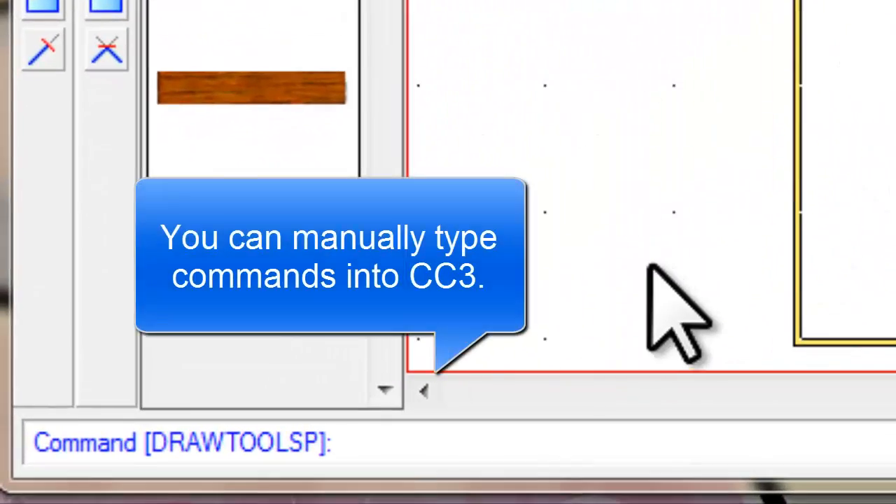
Break the mosaic multipoly floor back into its separate outline paths and arcs.
{"action": "key", "text": "Return"}
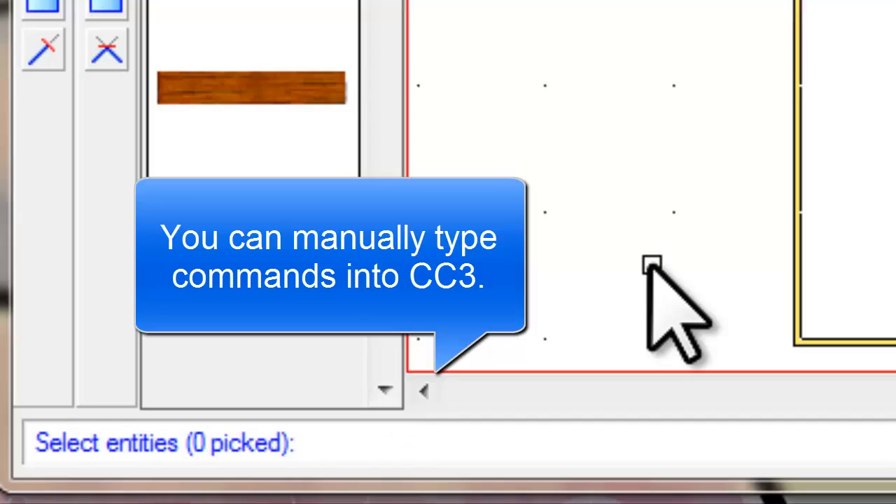
{"action": "left_click", "coordinate": [655, 240]}
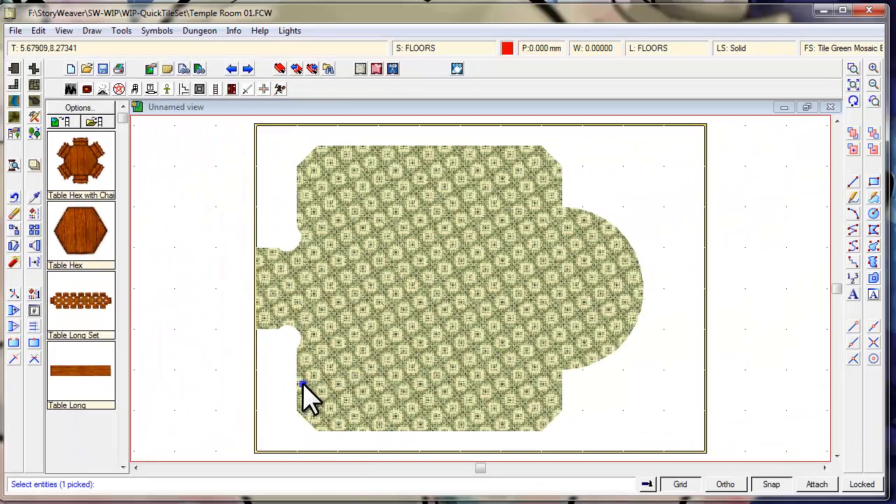
{"action": "right_click", "coordinate": [347, 371]}
{"action": "left_click", "coordinate": [348, 371]}
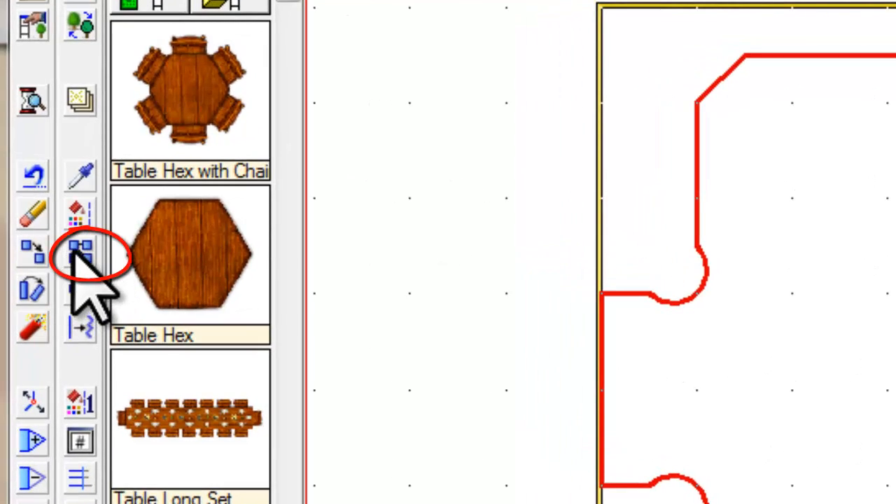
Copy all six room outline paths and arcs to the empty area east of the map border.
{"action": "left_click", "coordinate": [80, 252]}
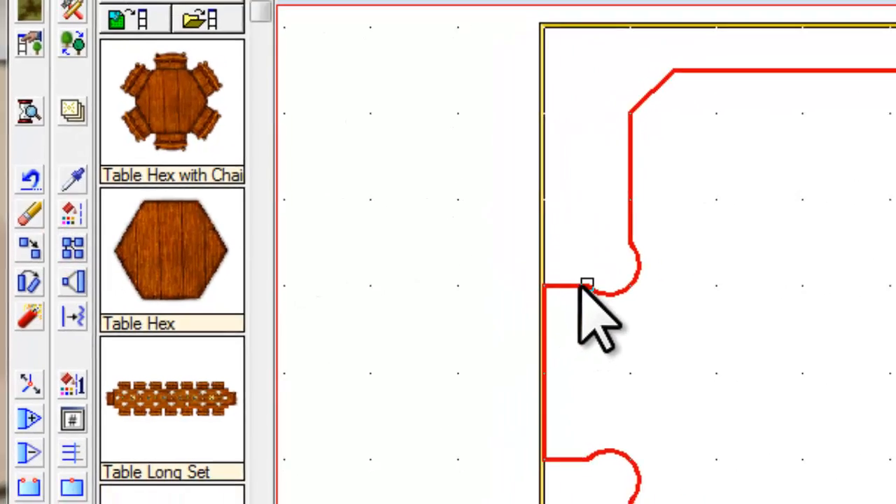
{"action": "left_click", "coordinate": [652, 292]}
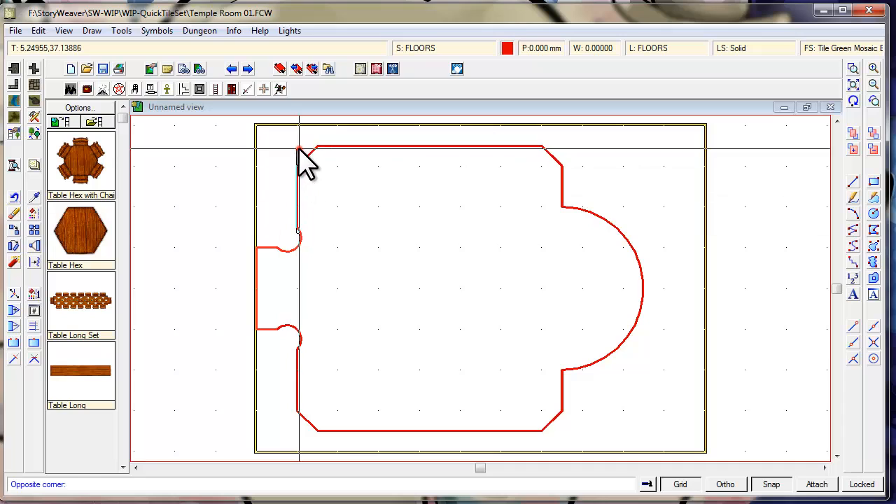
{"action": "left_click", "coordinate": [299, 146]}
{"action": "left_click", "coordinate": [451, 136]}
{"action": "left_click", "coordinate": [651, 406]}
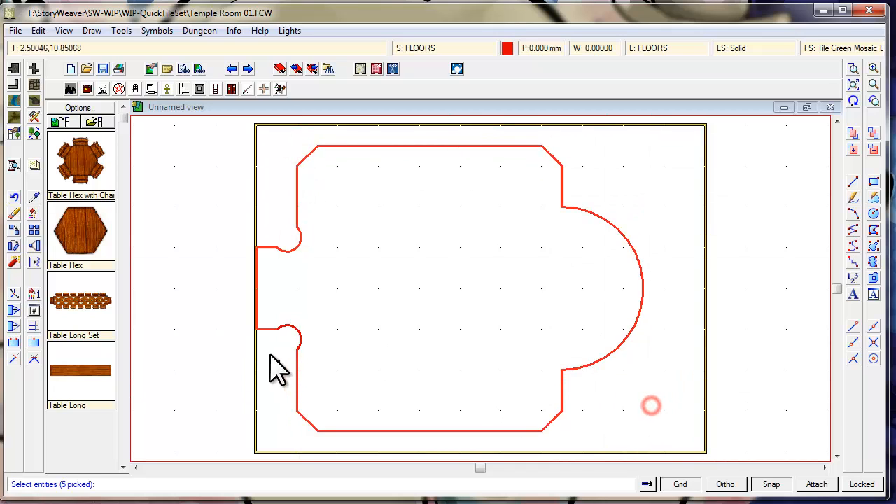
{"action": "left_click", "coordinate": [273, 352]}
{"action": "left_click", "coordinate": [322, 322]}
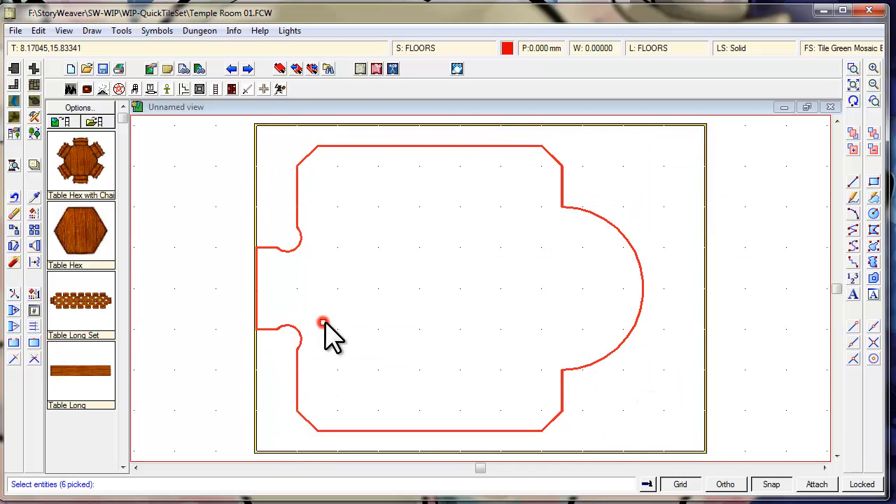
{"action": "right_click", "coordinate": [337, 256]}
{"action": "left_click", "coordinate": [336, 261]}
{"action": "left_click", "coordinate": [438, 293]}
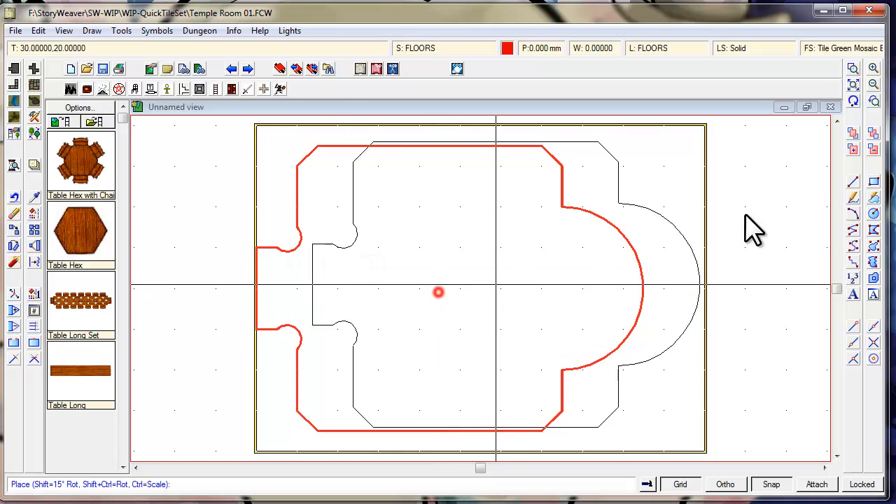
{"action": "left_click", "coordinate": [873, 85]}
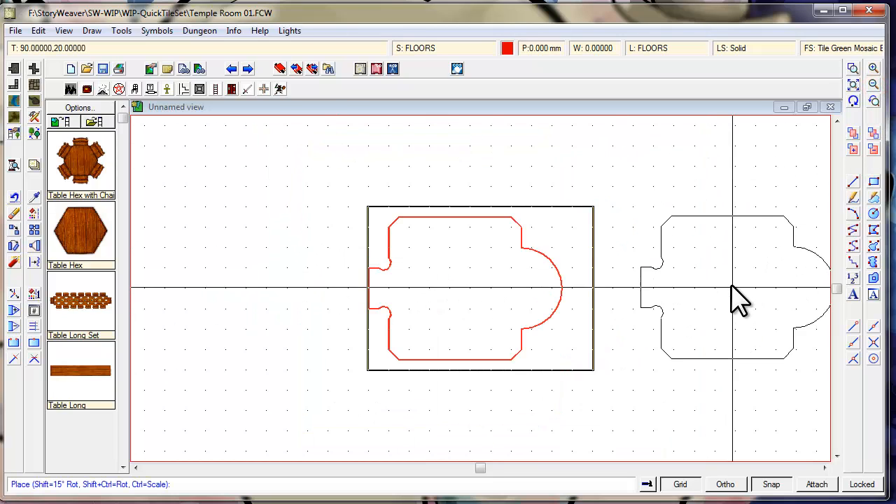
{"action": "left_click", "coordinate": [728, 295]}
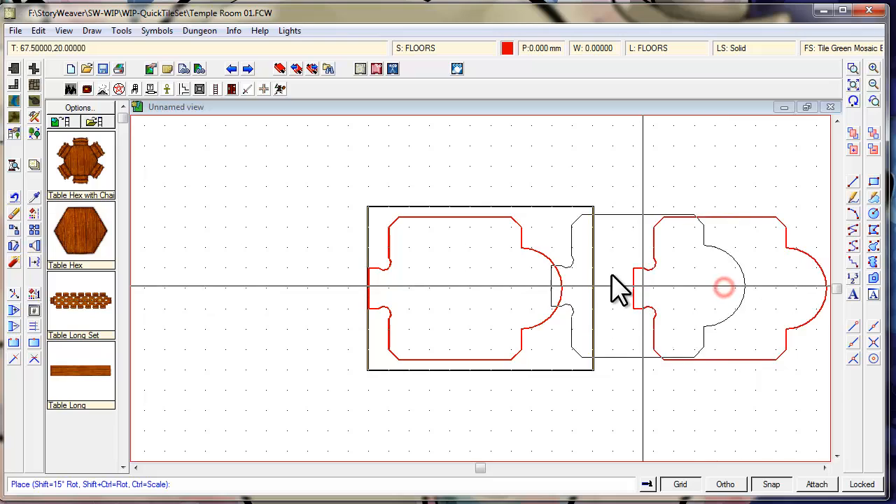
{"action": "right_click", "coordinate": [616, 284]}
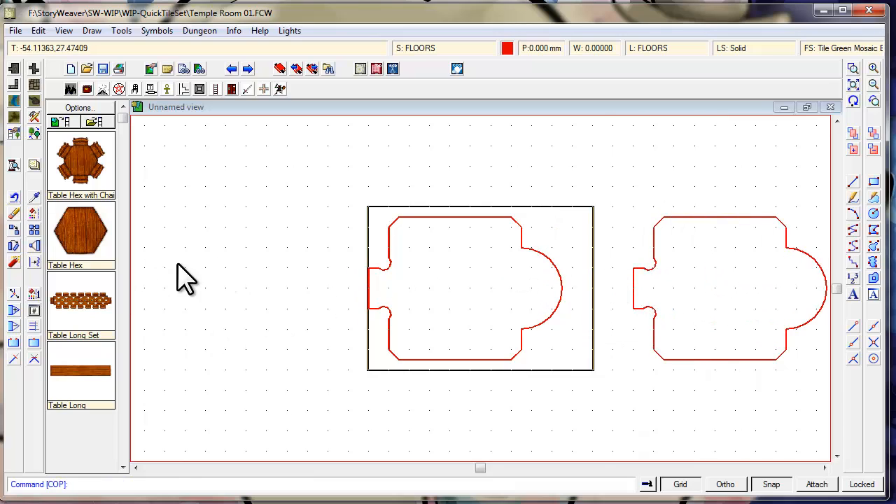
Combine the six original outline entities inside the map border into one filled multipoly floor.
{"action": "left_click", "coordinate": [875, 279]}
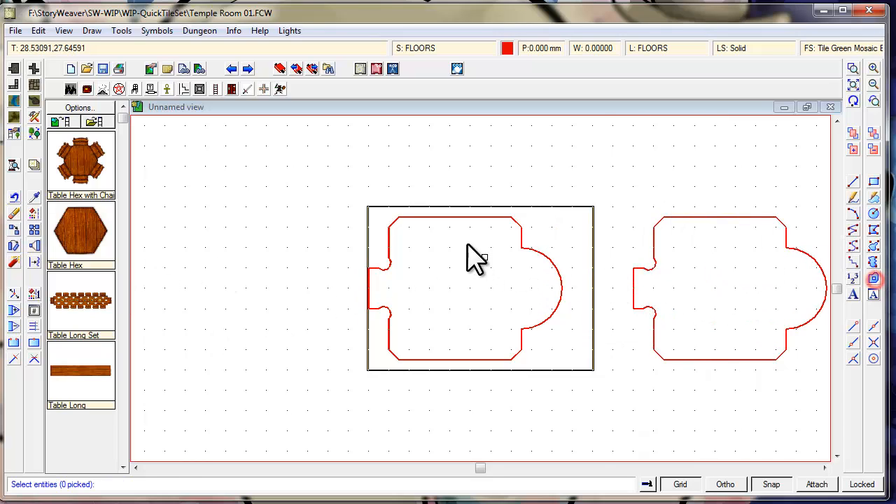
{"action": "left_click", "coordinate": [383, 219]}
{"action": "left_click", "coordinate": [560, 352]}
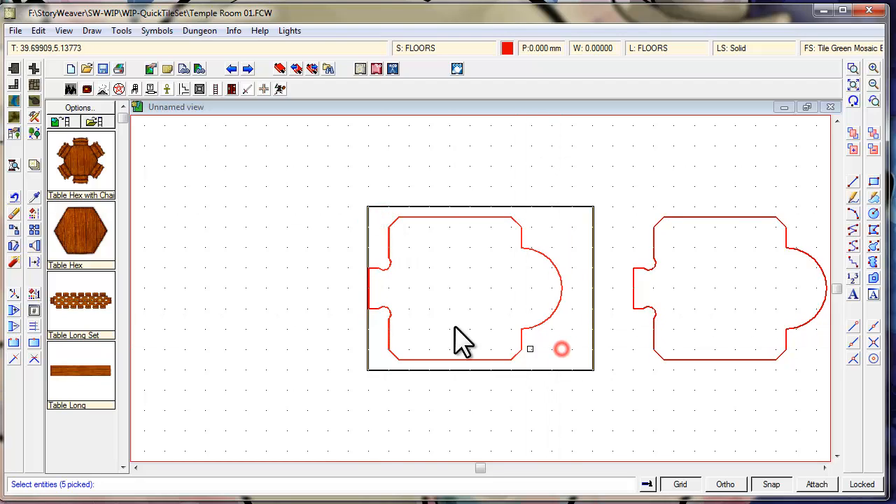
{"action": "left_click", "coordinate": [376, 267]}
{"action": "right_click", "coordinate": [452, 283]}
{"action": "left_click", "coordinate": [452, 286]}
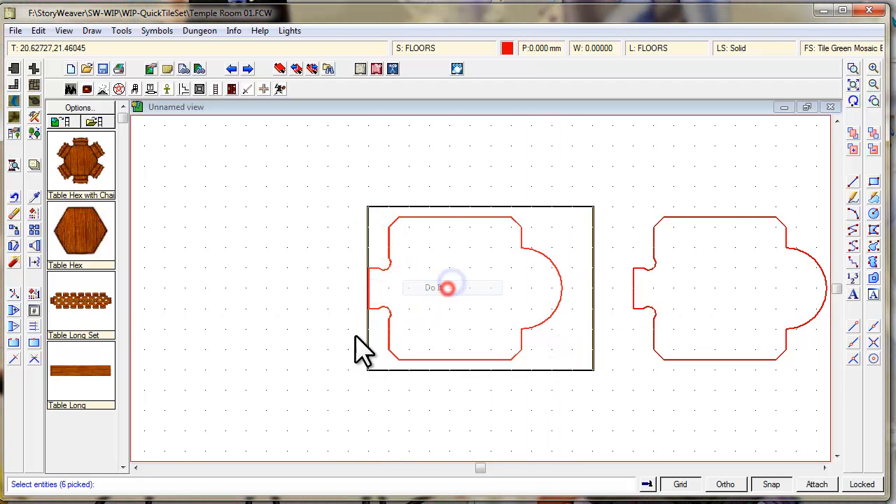
Erase the west entrance path from the copied room outline.
{"action": "left_click", "coordinate": [14, 213]}
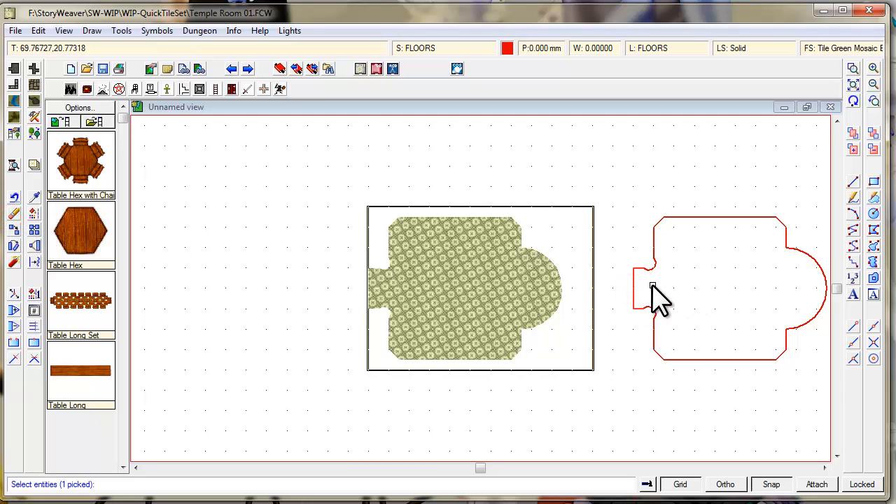
{"action": "right_click", "coordinate": [650, 287]}
{"action": "left_click", "coordinate": [650, 289]}
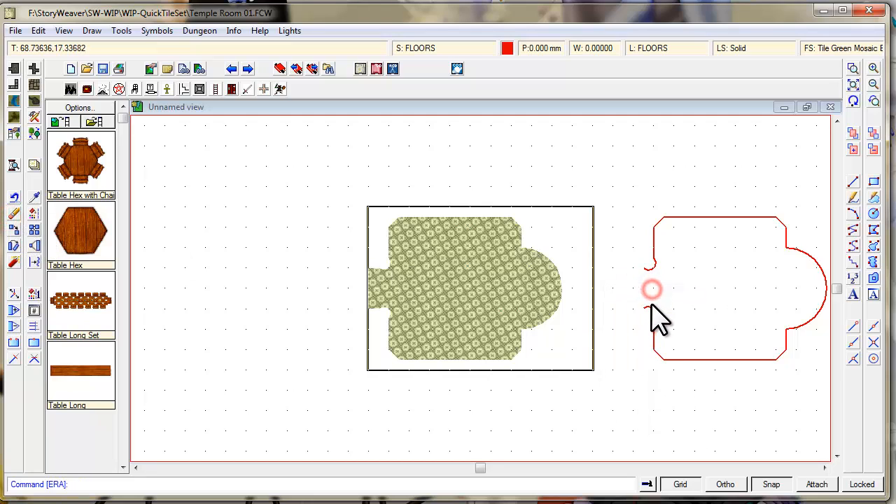
Draw two horizontal 2.5-foot lines extending the copied outline's west entrance from its arc ends to x 65, at y 25 and y 15.
{"action": "left_click", "coordinate": [853, 183]}
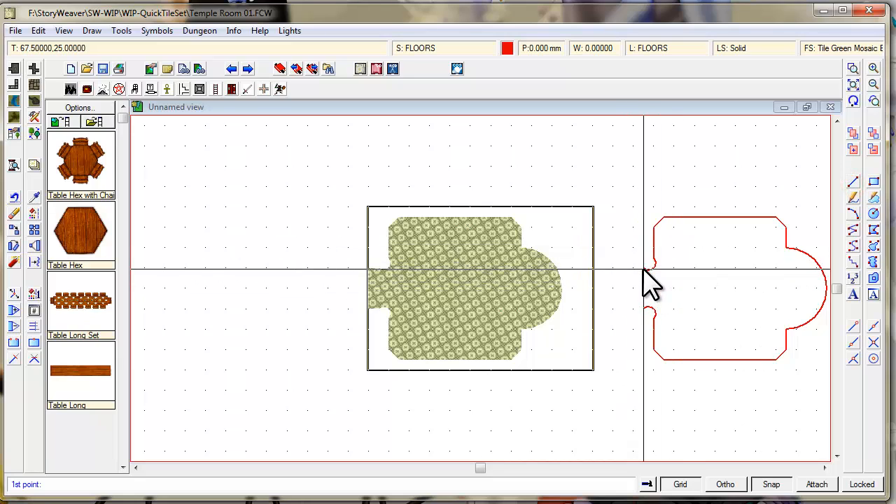
{"action": "left_click", "coordinate": [644, 269]}
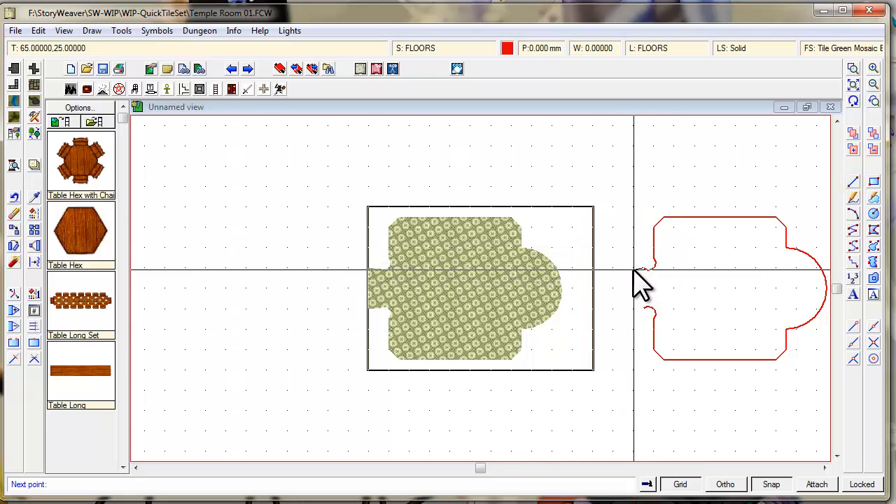
{"action": "left_click", "coordinate": [633, 268]}
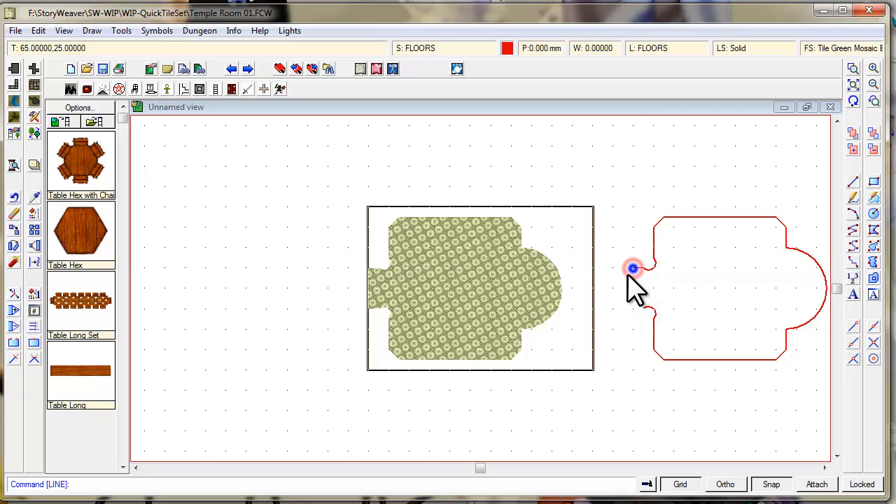
{"action": "right_click", "coordinate": [642, 308]}
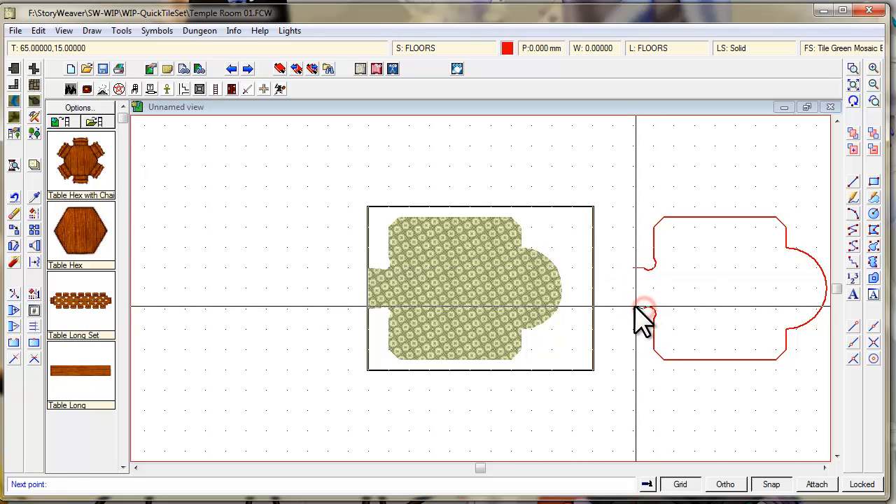
{"action": "right_click", "coordinate": [632, 308]}
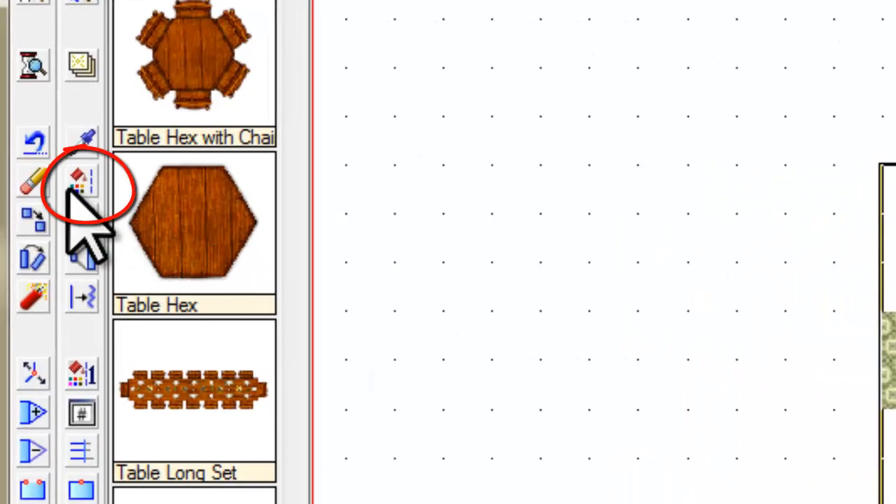
Change the properties of all seven copied outline entities, assigning them to the WALLS layer and the WALLS sheet.
{"action": "left_click", "coordinate": [70, 190]}
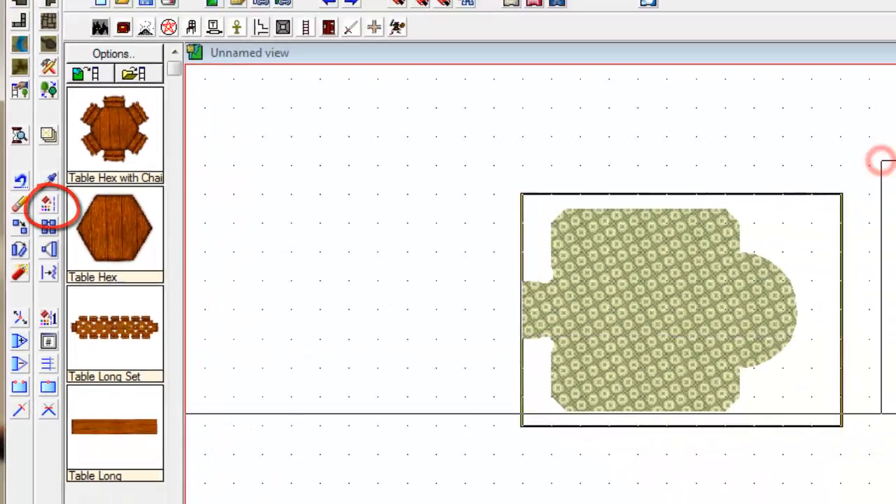
{"action": "left_click", "coordinate": [621, 184]}
{"action": "left_click", "coordinate": [821, 377]}
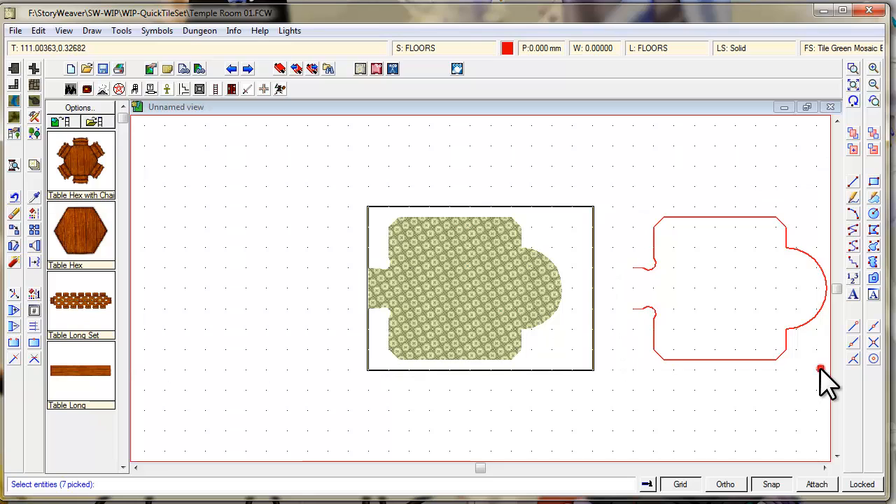
{"action": "right_click", "coordinate": [715, 280]}
{"action": "left_click", "coordinate": [700, 284]}
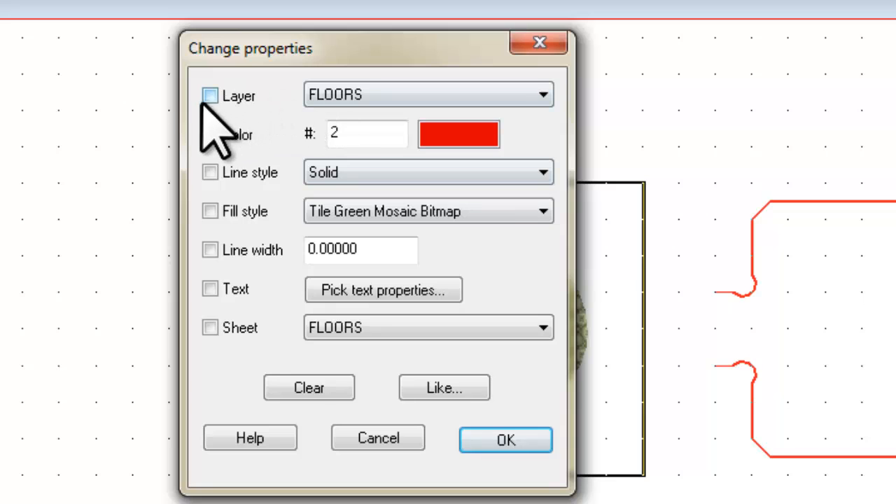
{"action": "left_click", "coordinate": [210, 96]}
{"action": "left_click", "coordinate": [358, 93]}
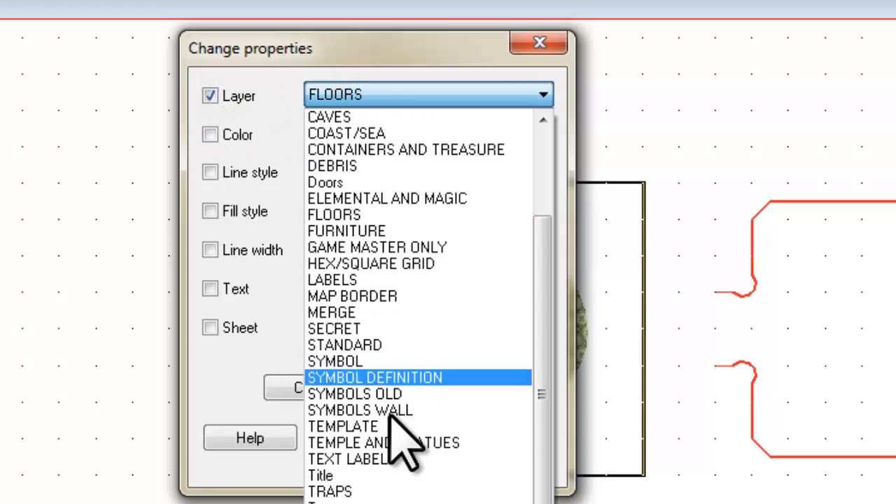
{"action": "left_click", "coordinate": [336, 501]}
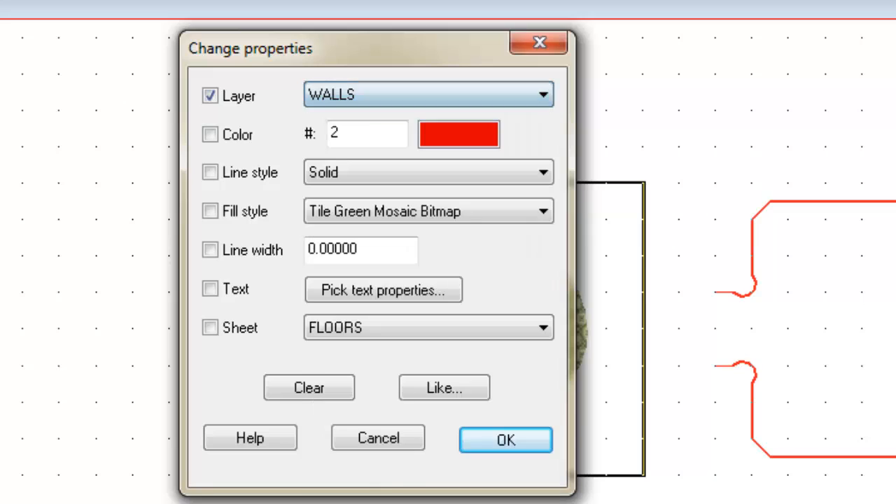
{"action": "left_click", "coordinate": [228, 328]}
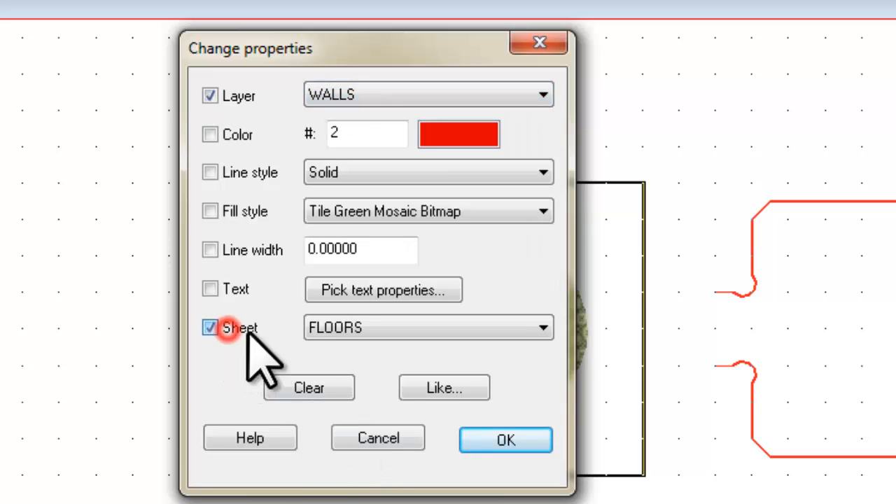
{"action": "left_click", "coordinate": [353, 329]}
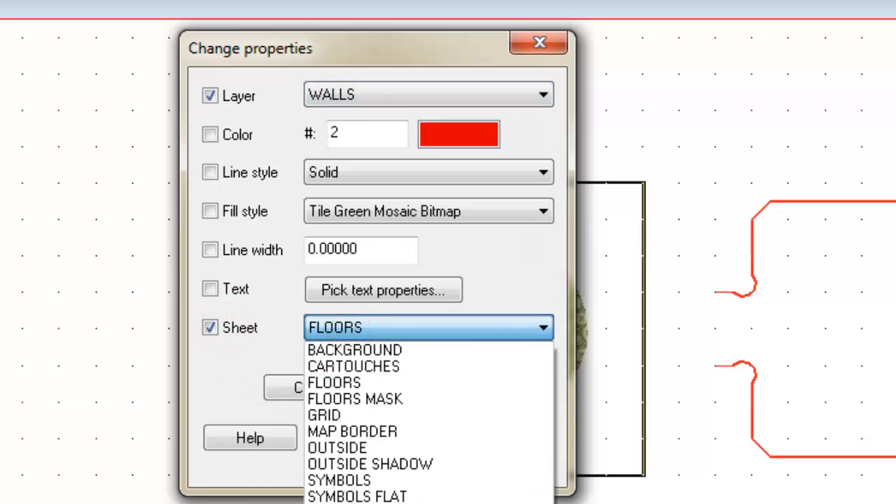
{"action": "left_click", "coordinate": [336, 500]}
Give the selected outline entities a line width of 1 and the Stonework Cobble Bitmap fill style, and apply the changes.
{"action": "double_click", "coordinate": [364, 249]}
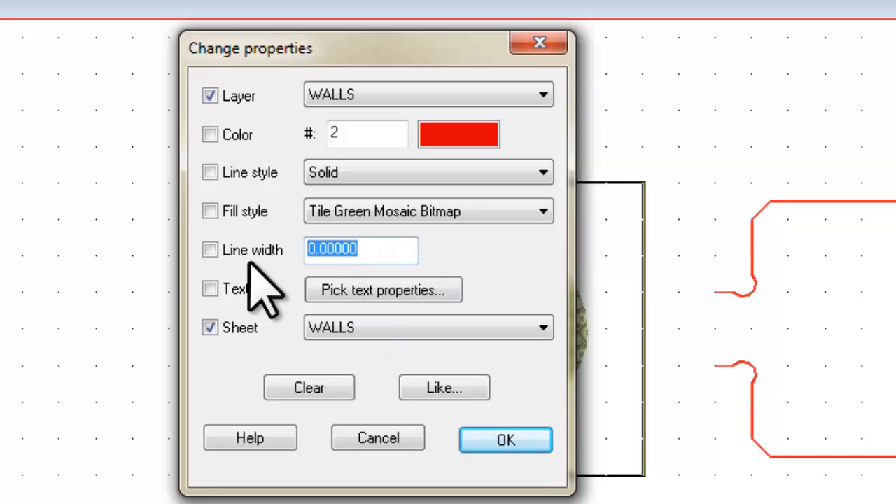
{"action": "type", "text": "1"}
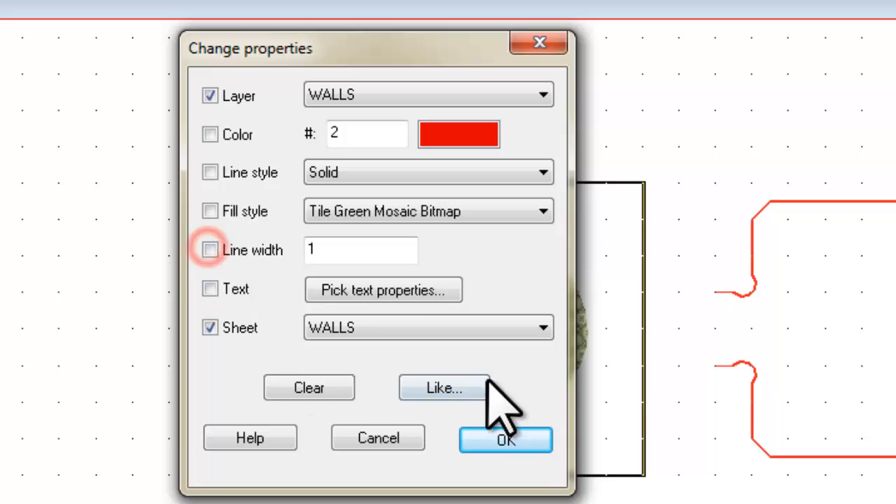
{"action": "left_click", "coordinate": [382, 217]}
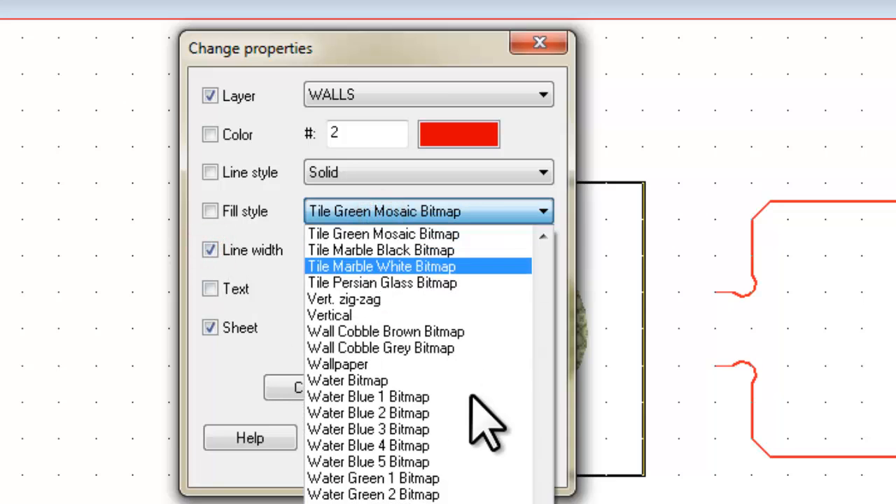
{"action": "scroll", "coordinate": [419, 364], "scroll_direction": "up", "scroll_amount": 2}
{"action": "scroll", "coordinate": [420, 364], "scroll_direction": "up", "scroll_amount": 7}
{"action": "scroll", "coordinate": [420, 364], "scroll_direction": "down", "scroll_amount": 1}
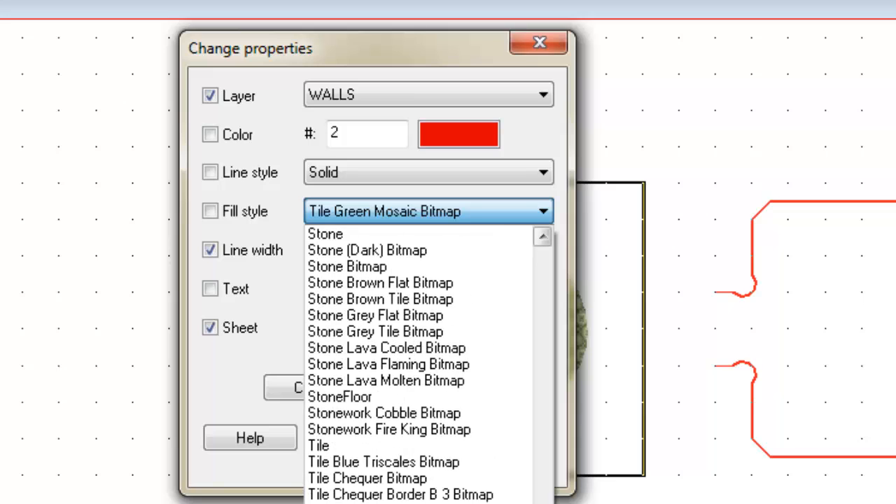
{"action": "scroll", "coordinate": [420, 364], "scroll_direction": "up", "scroll_amount": 2}
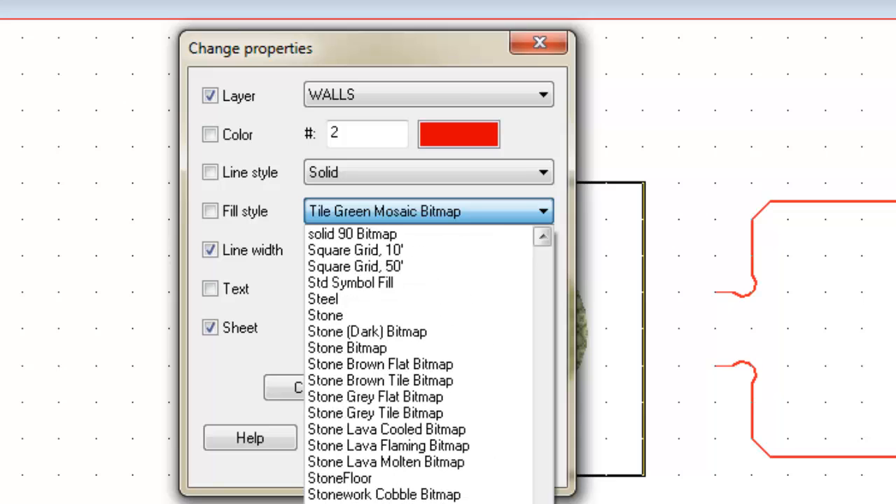
{"action": "left_click", "coordinate": [382, 495]}
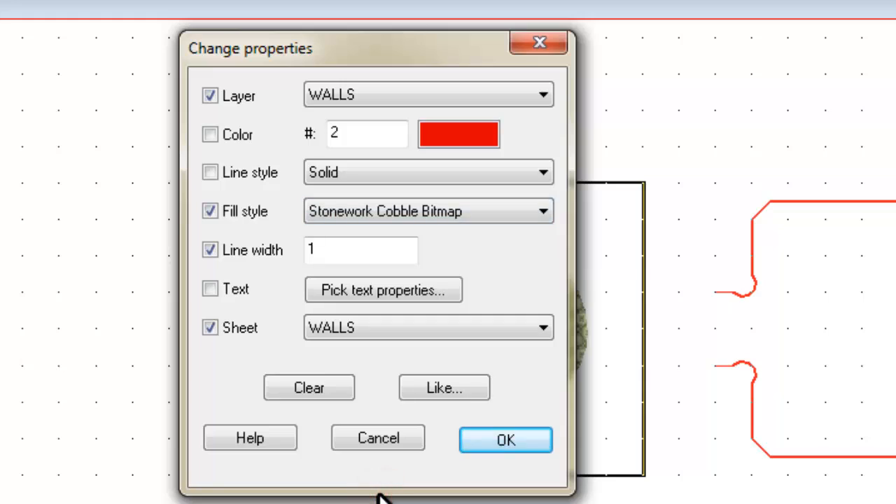
{"action": "left_click", "coordinate": [499, 445]}
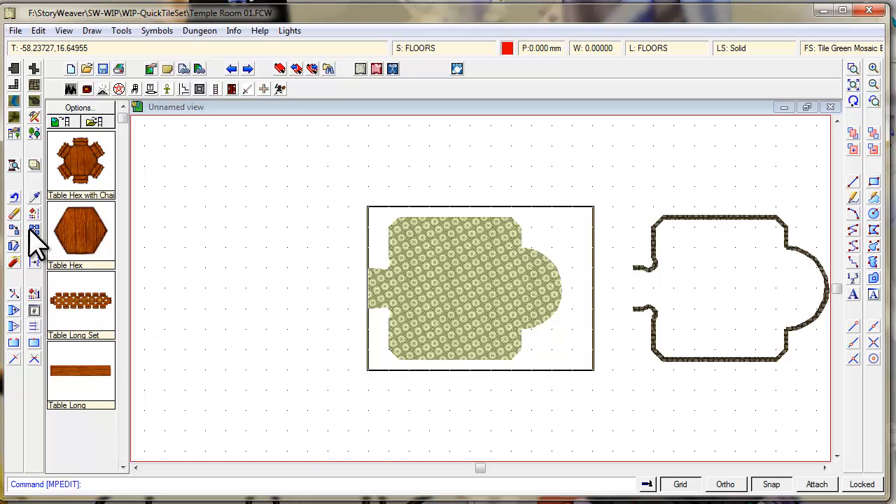
Move all seven stone wall entities onto the mosaic floor, aligning the entrance midpoint with the map border's west edge.
{"action": "left_click", "coordinate": [596, 185]}
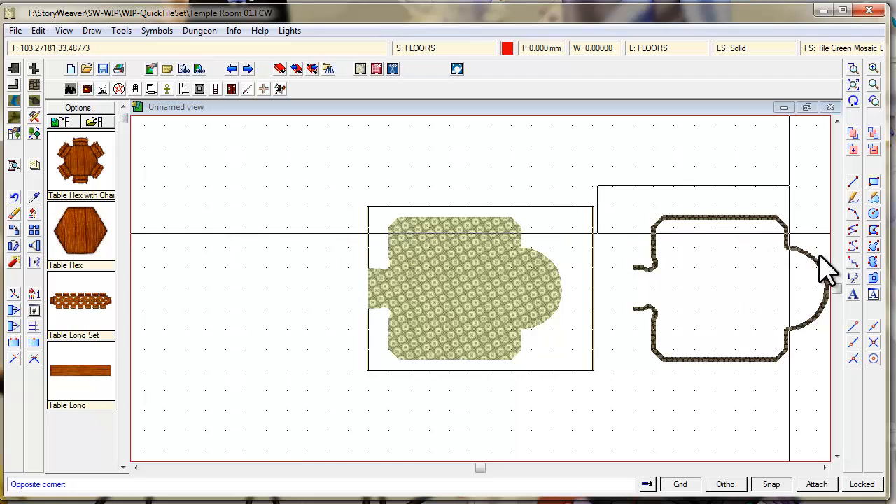
{"action": "left_click", "coordinate": [812, 366]}
{"action": "right_click", "coordinate": [658, 277]}
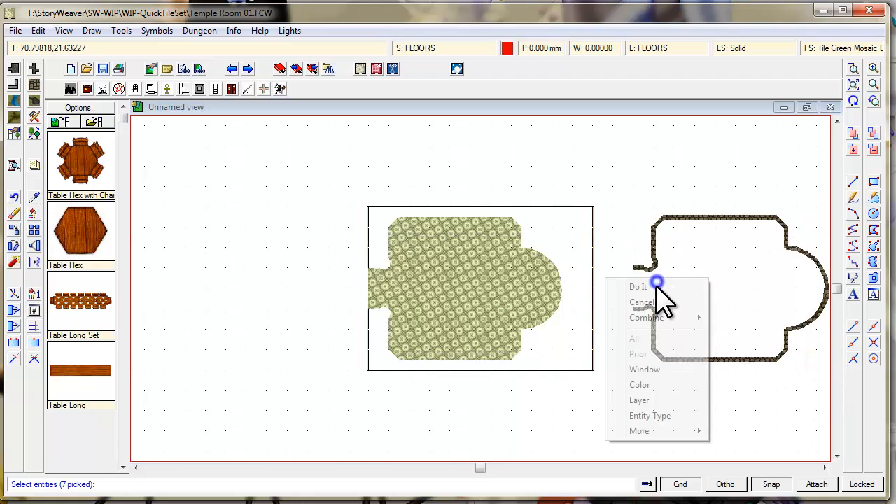
{"action": "left_click", "coordinate": [641, 296]}
{"action": "left_click", "coordinate": [634, 288]}
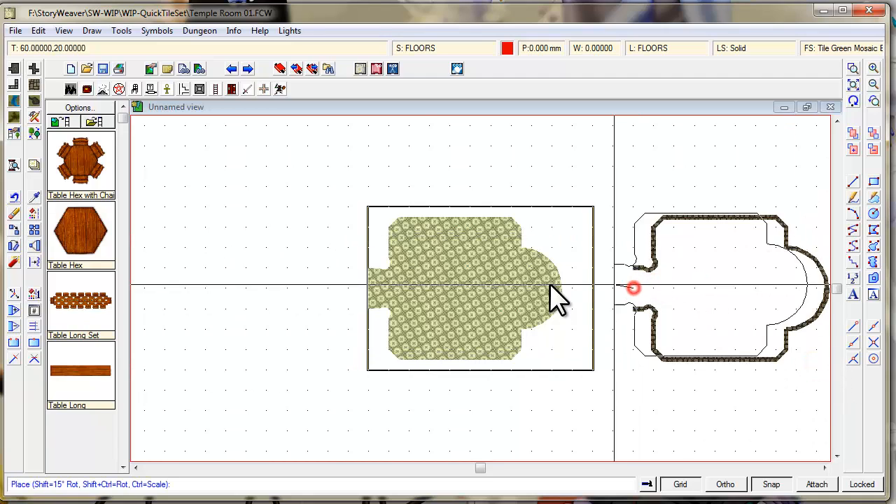
{"action": "left_click", "coordinate": [369, 288]}
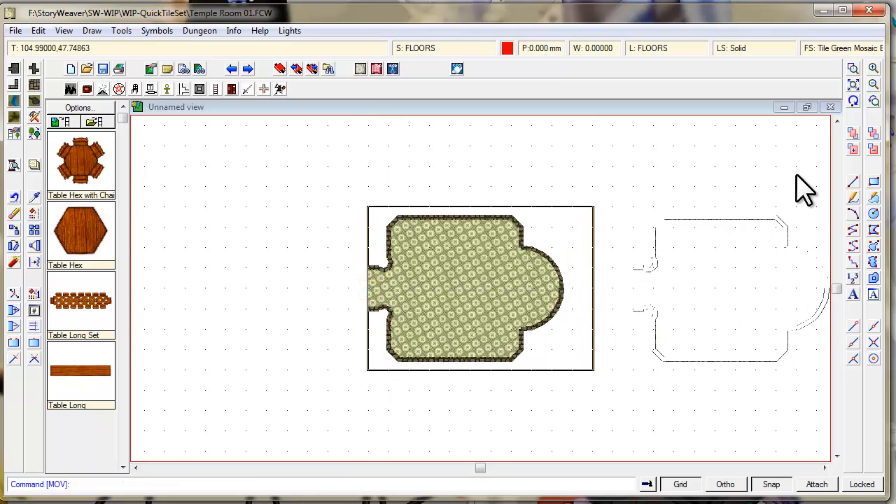
Activate the sheet effects for the drawing.
{"action": "left_click", "coordinate": [852, 68]}
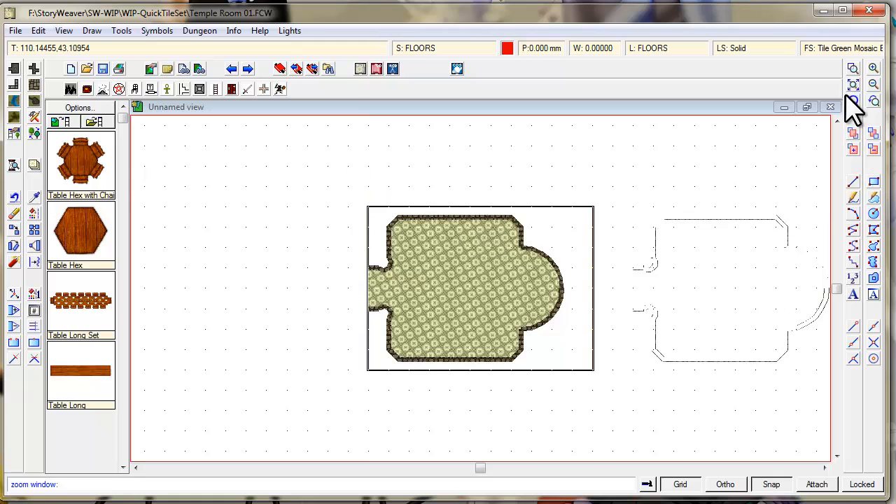
{"action": "left_click", "coordinate": [858, 86]}
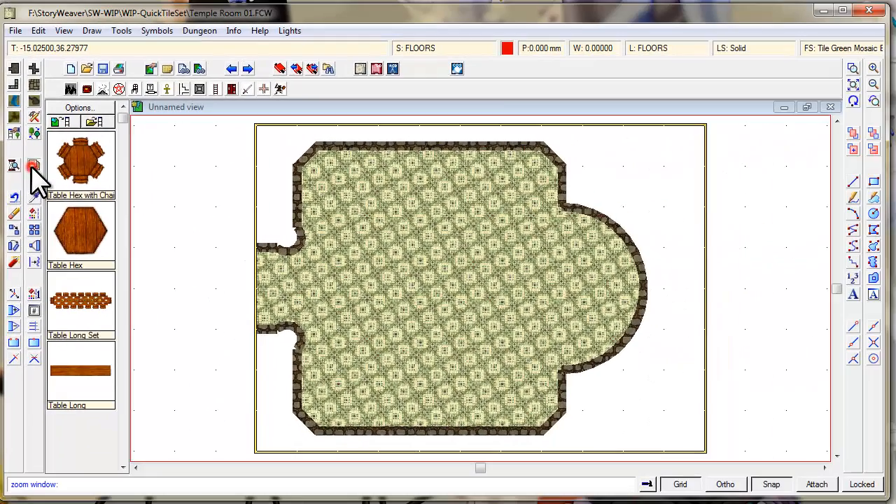
{"action": "left_click", "coordinate": [33, 166]}
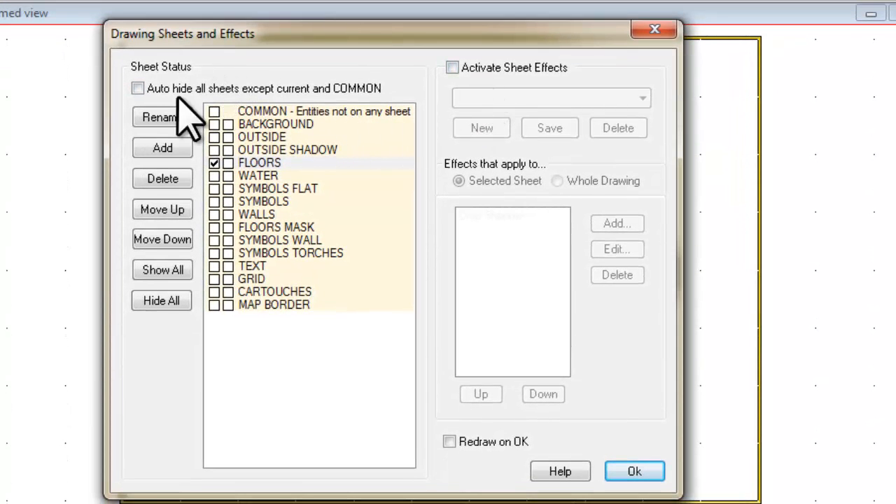
{"action": "left_click", "coordinate": [452, 67]}
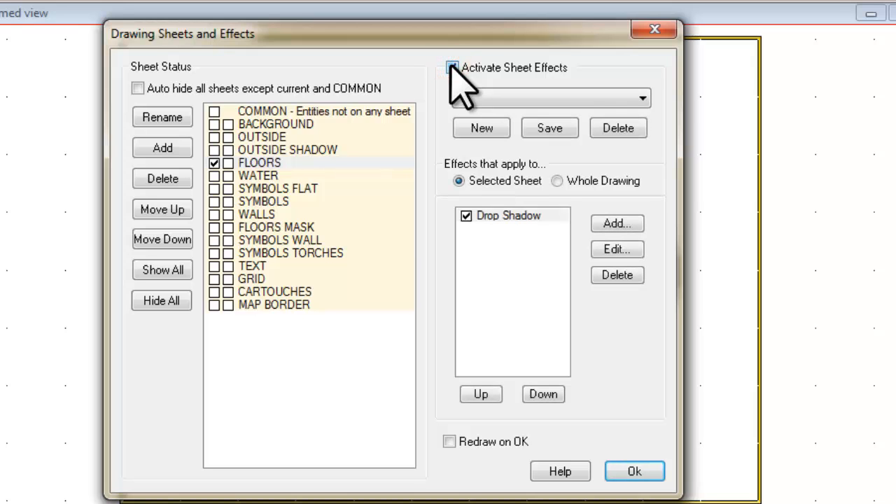
{"action": "left_click", "coordinate": [649, 473]}
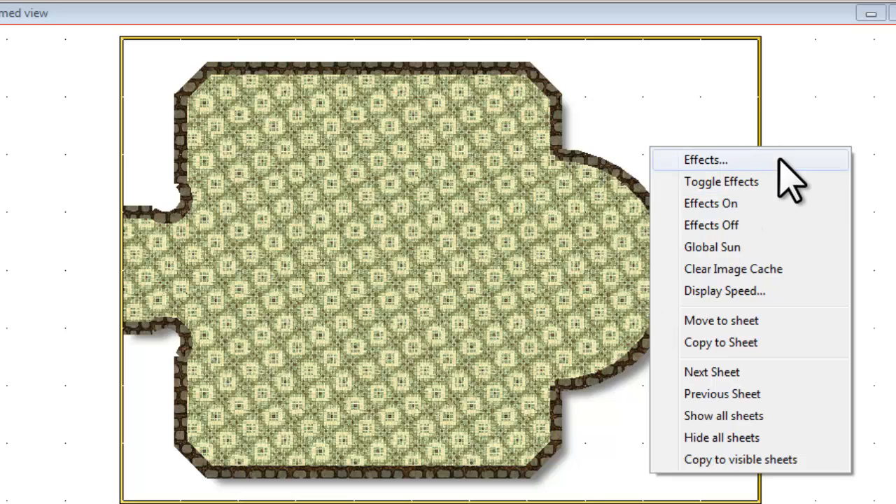
Apply the DD3 Dungeon Borderless preset to the drawing's sheet effects.
{"action": "key", "text": "Escape"}
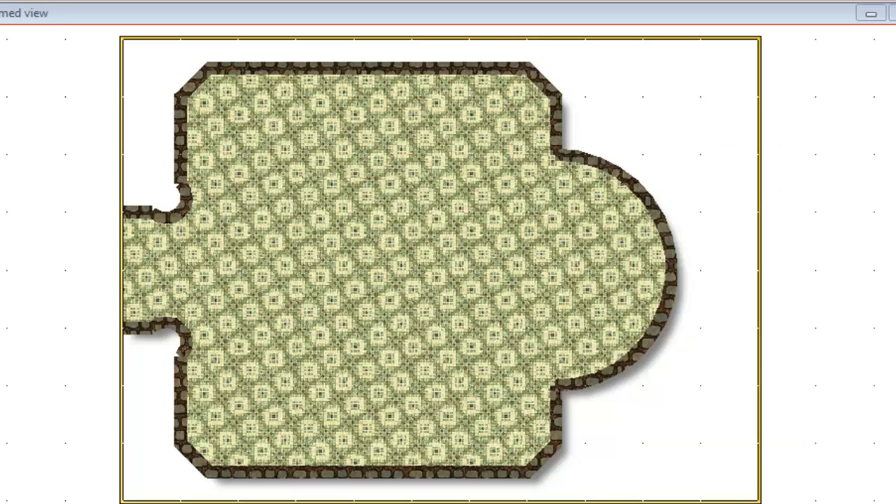
{"action": "left_click", "coordinate": [236, 113]}
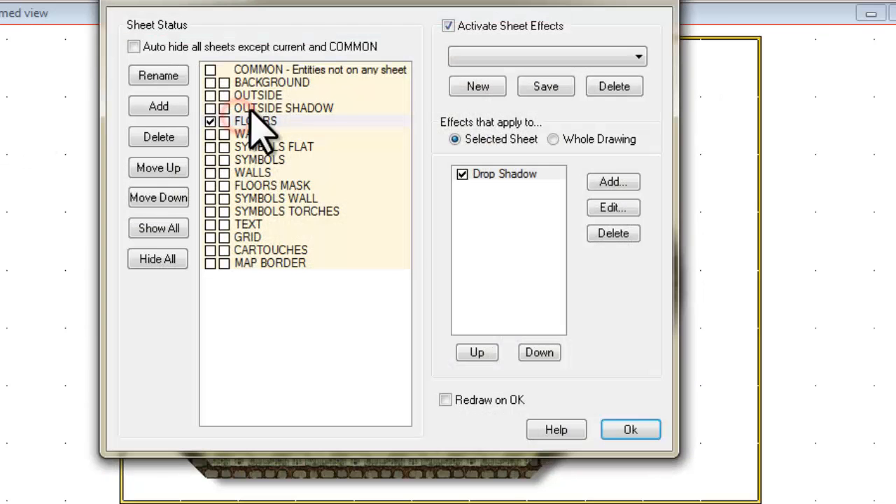
{"action": "left_click", "coordinate": [507, 58]}
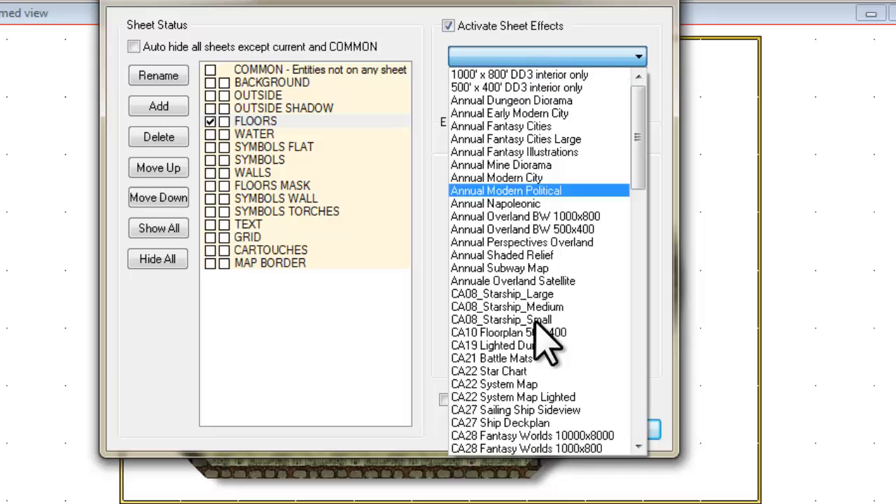
{"action": "left_click_drag", "start_coordinate": [635, 142], "coordinate": [615, 360]}
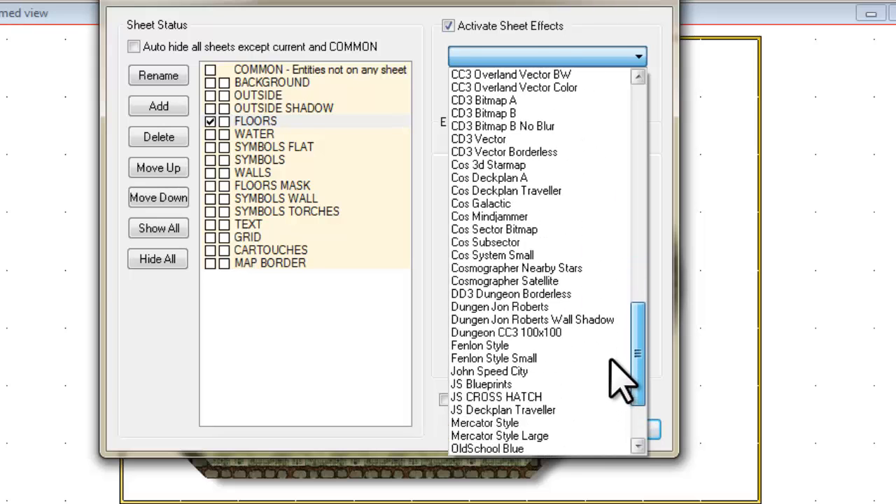
{"action": "left_click", "coordinate": [506, 294]}
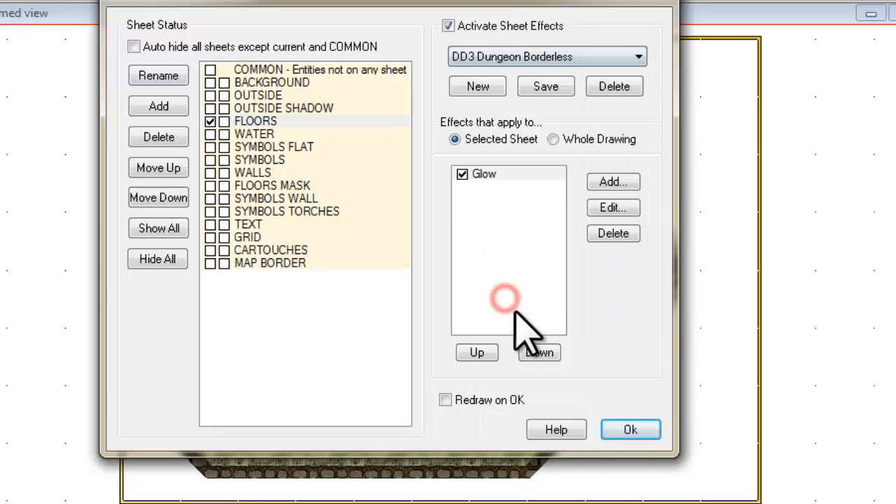
{"action": "left_click", "coordinate": [632, 429]}
{"action": "right_click", "coordinate": [638, 426]}
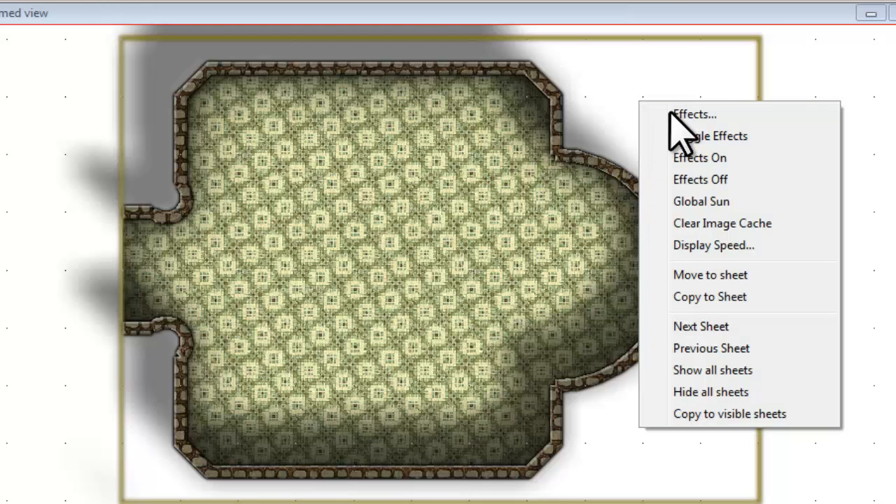
{"action": "left_click", "coordinate": [796, 76]}
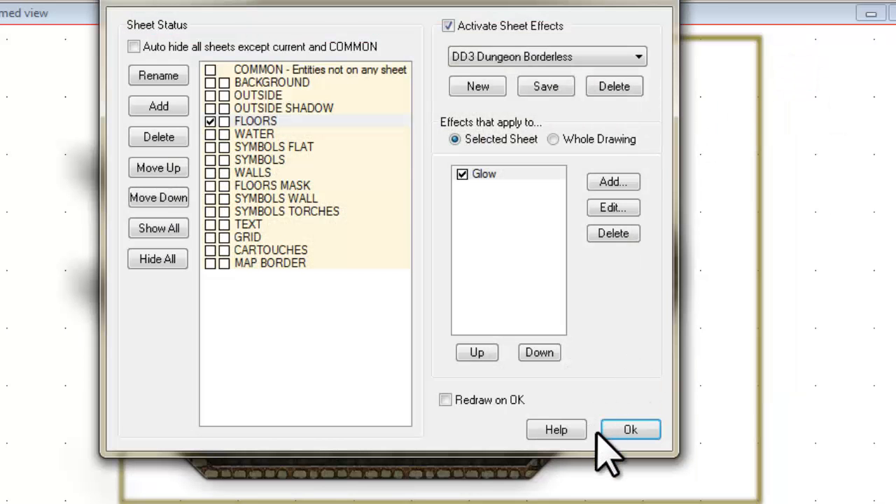
{"action": "left_click", "coordinate": [655, 6]}
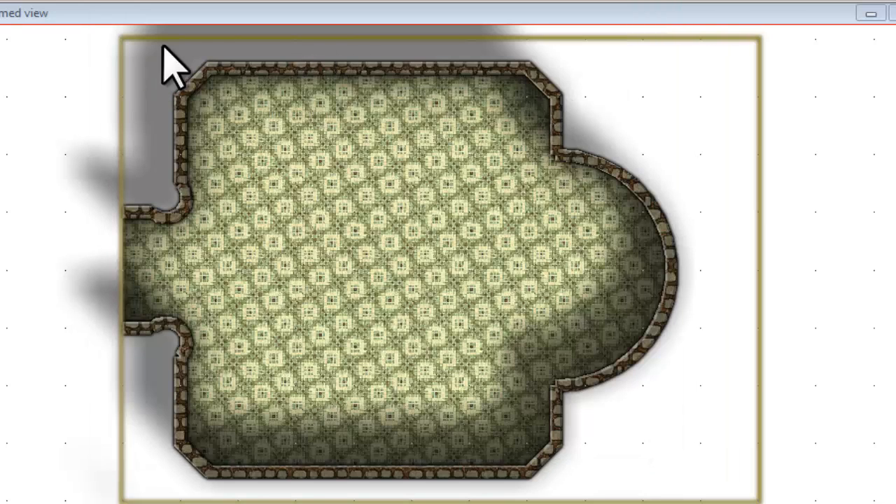